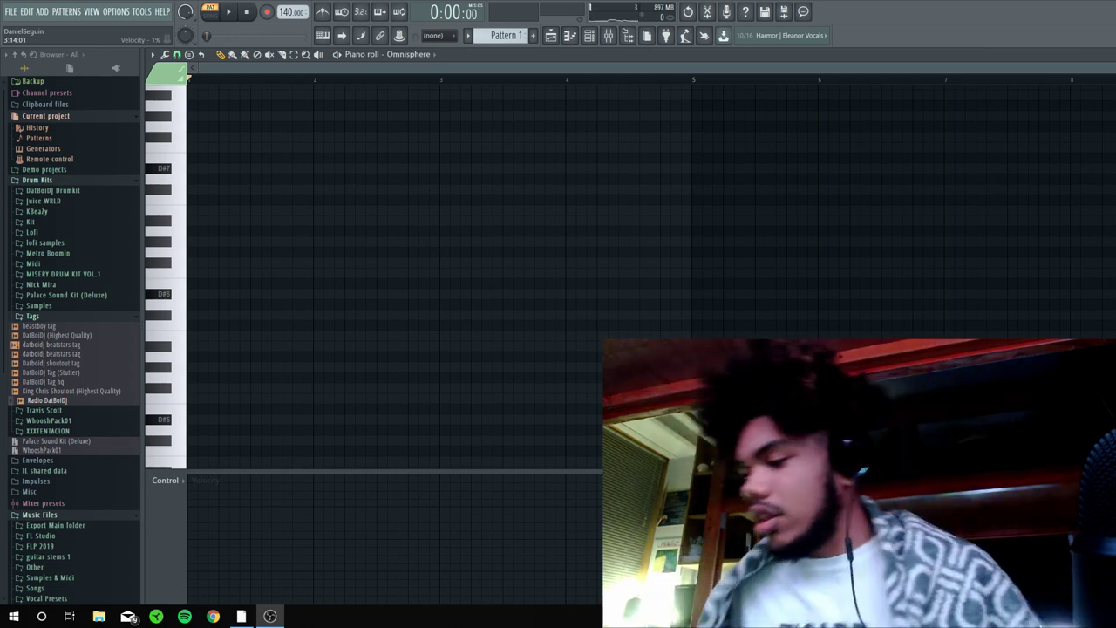
- Enter two consecutive one-beat chords of B5, F#6 and D7 at the start of bar 1
key("space")
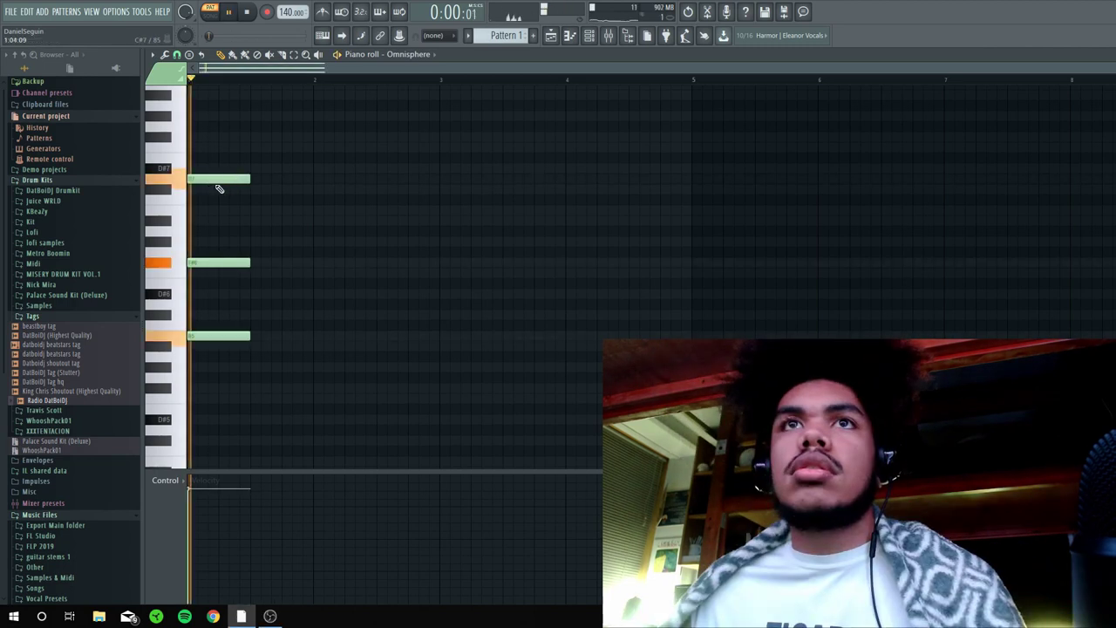
key("space")
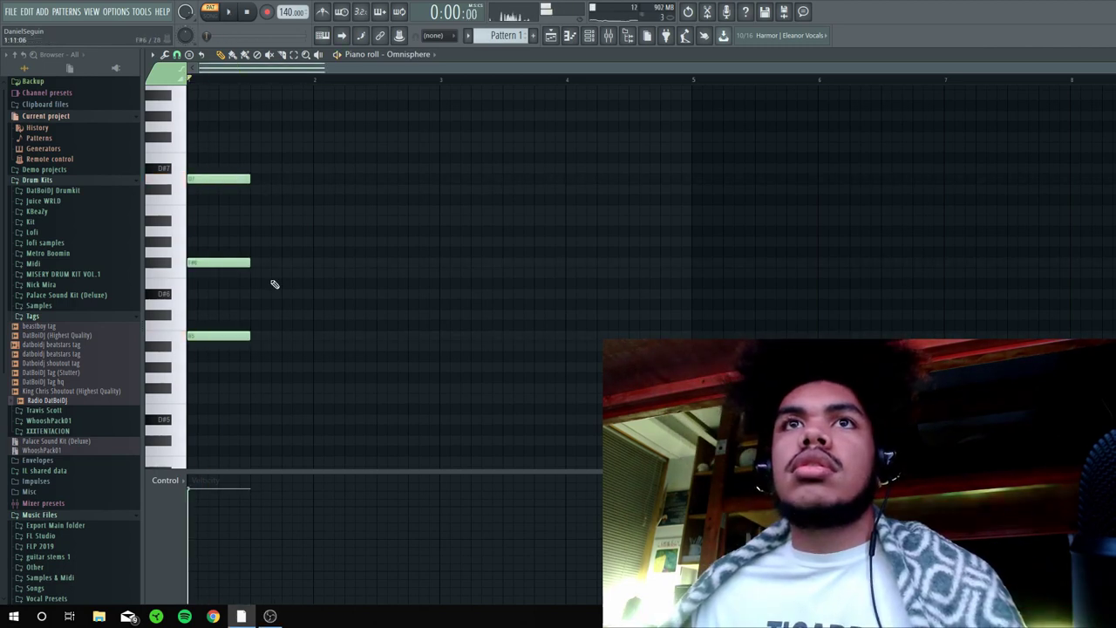
key("ctrl+a")
key("space")
key("space")
left_click_drag(250, 179, 211, 187)
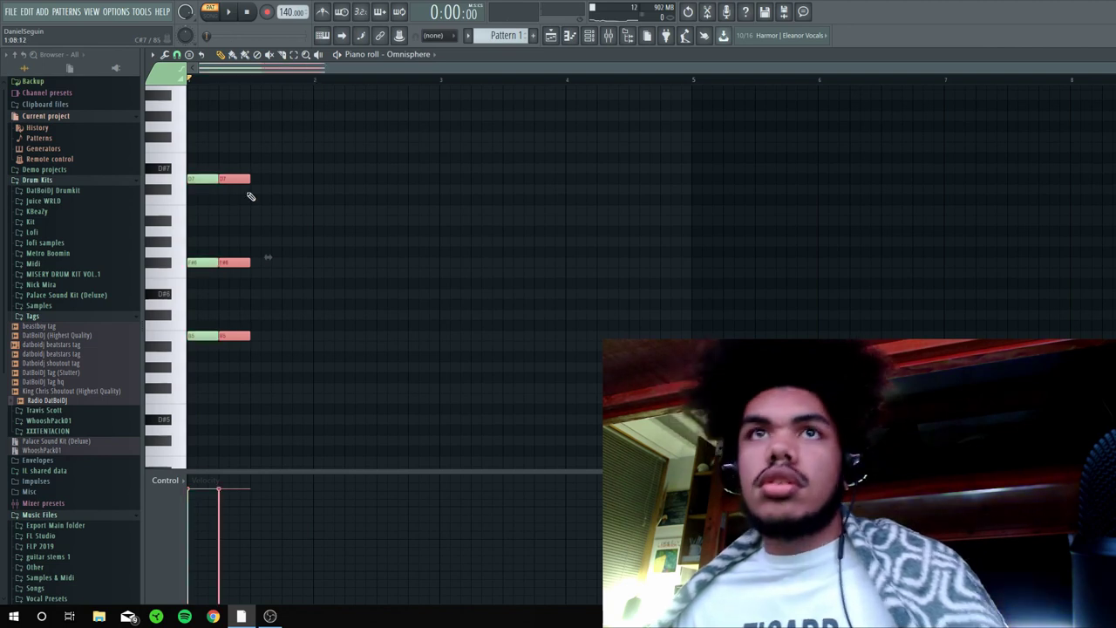
- Try moving the second chord slightly later in bar 1, leaving a short gap after the first, and play the result
key("space")
key("space")
key("space")
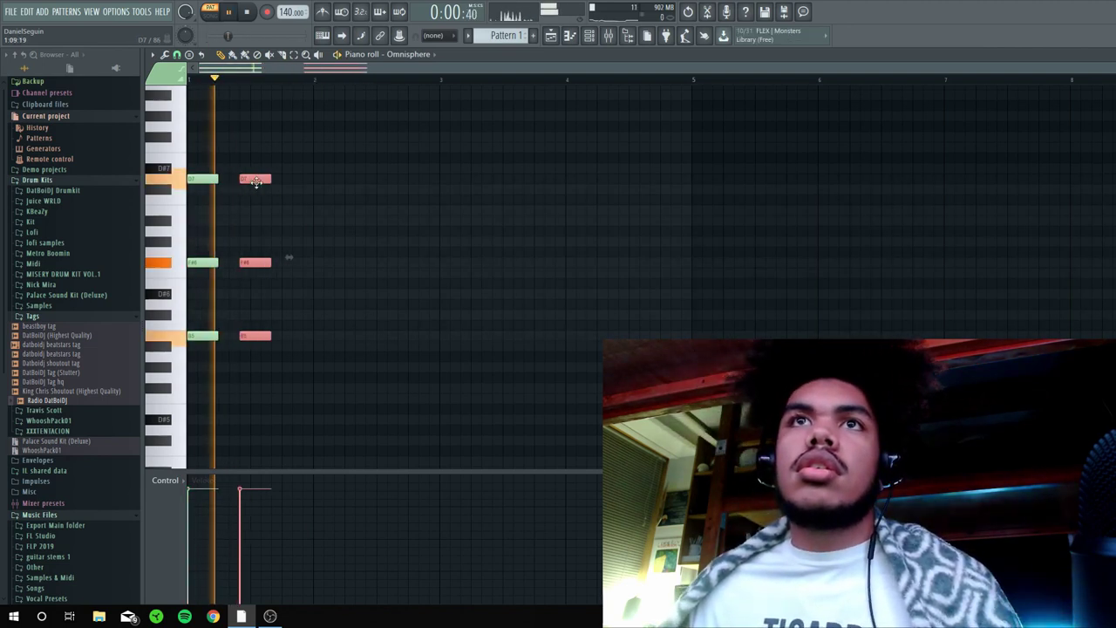
key("space")
left_click_drag(250, 180, 245, 181)
key("space")
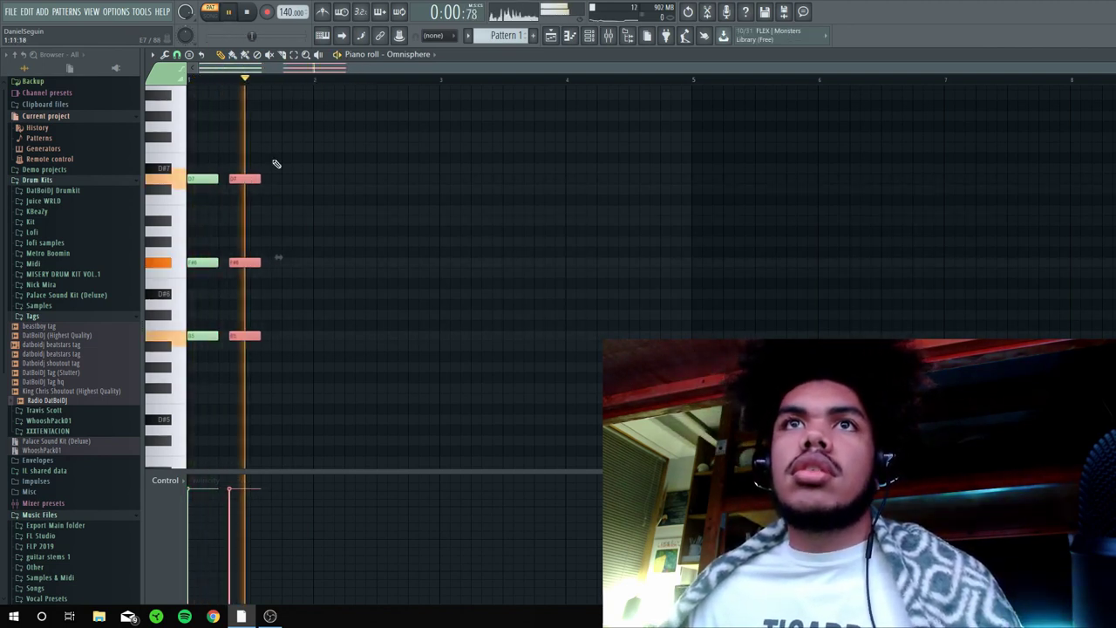
key("space")
- Turn on the metronome and play the two chords against it
left_click(277, 165, "ctrl")
left_click(321, 12)
key("space")
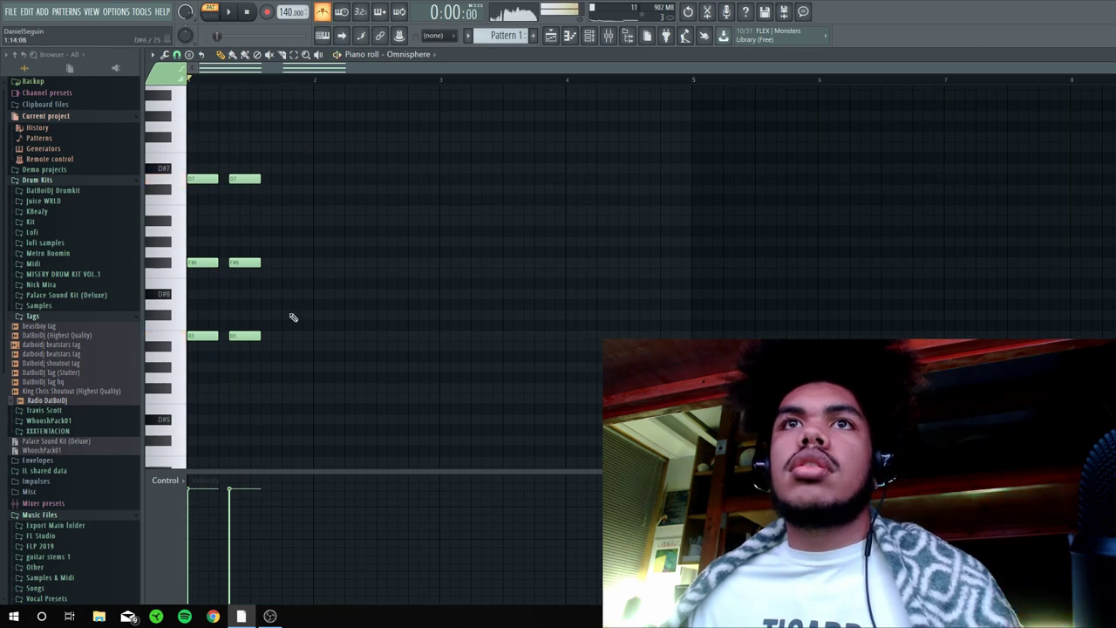
left_click_drag(281, 340, 229, 170)
key("space")
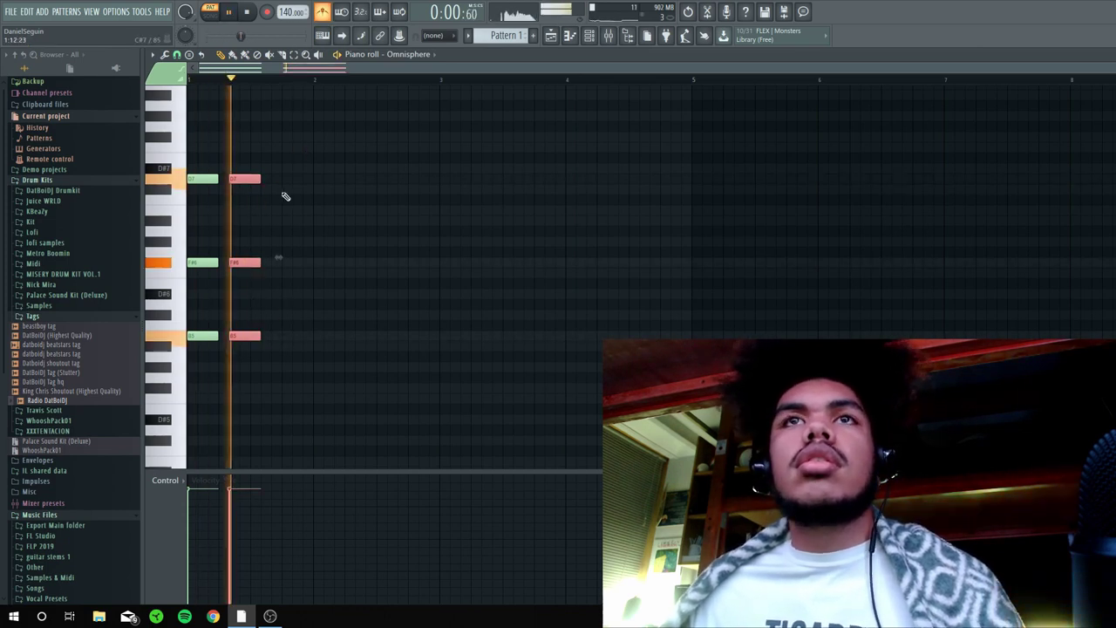
left_click(293, 229, "ctrl")
key("space")
- Move the second chord so it starts on the seventh step of bar 1 and play it back
left_click_drag(291, 350, 228, 165)
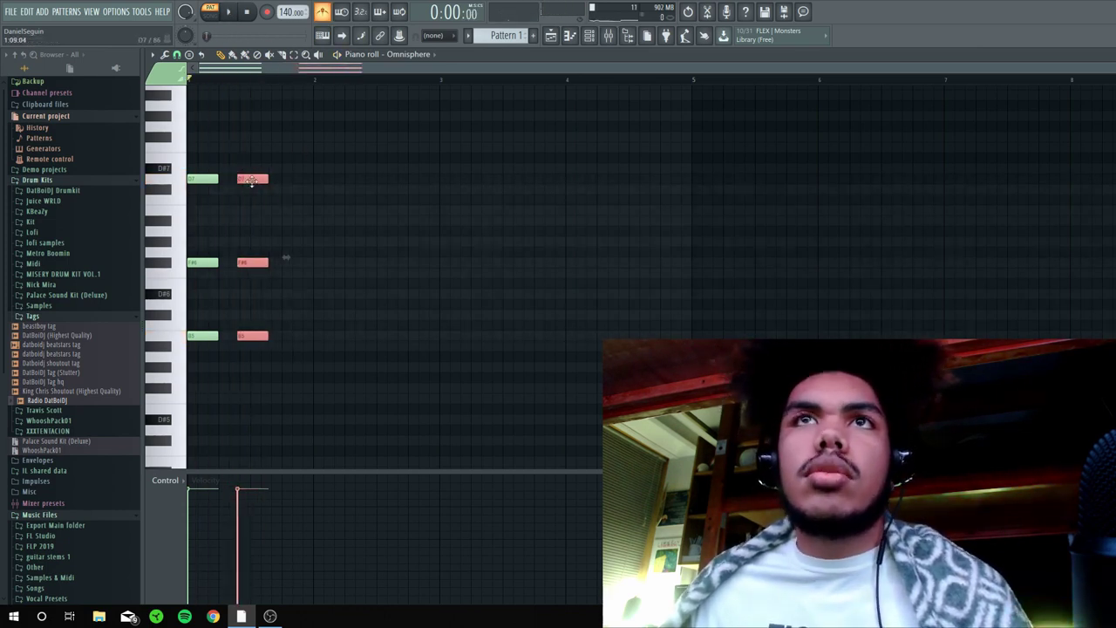
key("space")
key("space")
left_click(298, 224, "ctrl")
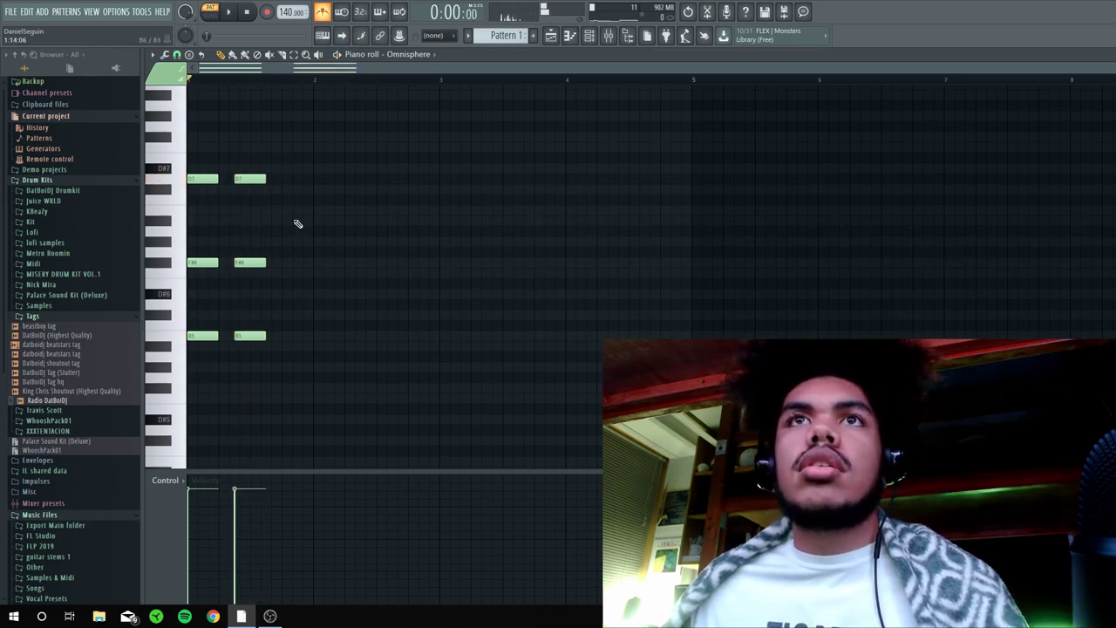
- Set the piano roll snap to 1/4 step and play the two chords
left_click(177, 55)
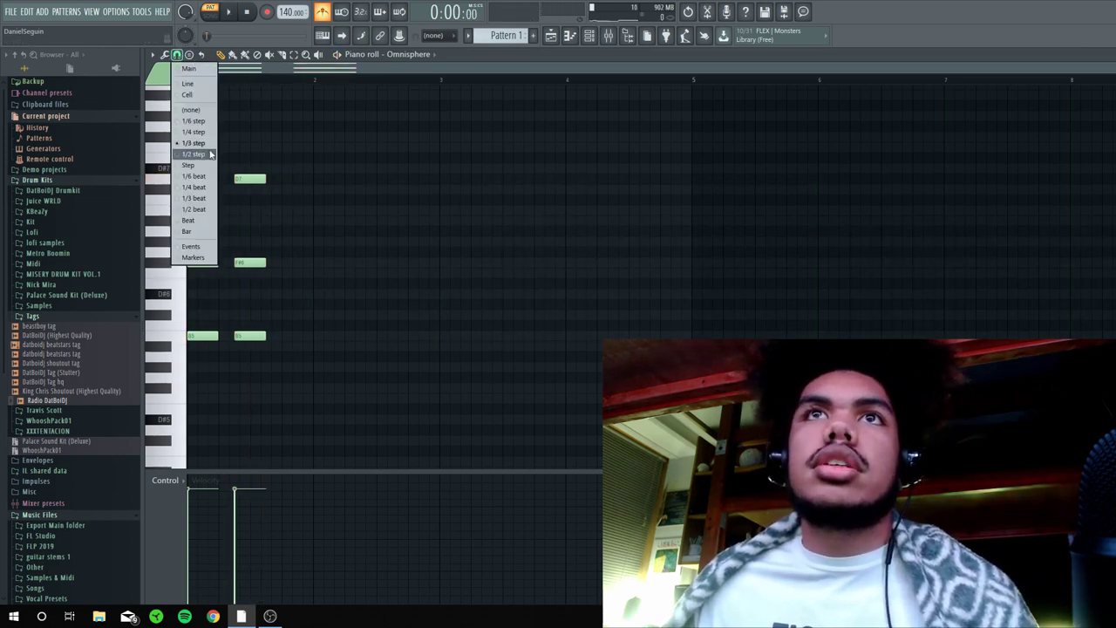
left_click(206, 132)
left_click_drag(321, 381, 200, 154)
key("space")
right_click(375, 169)
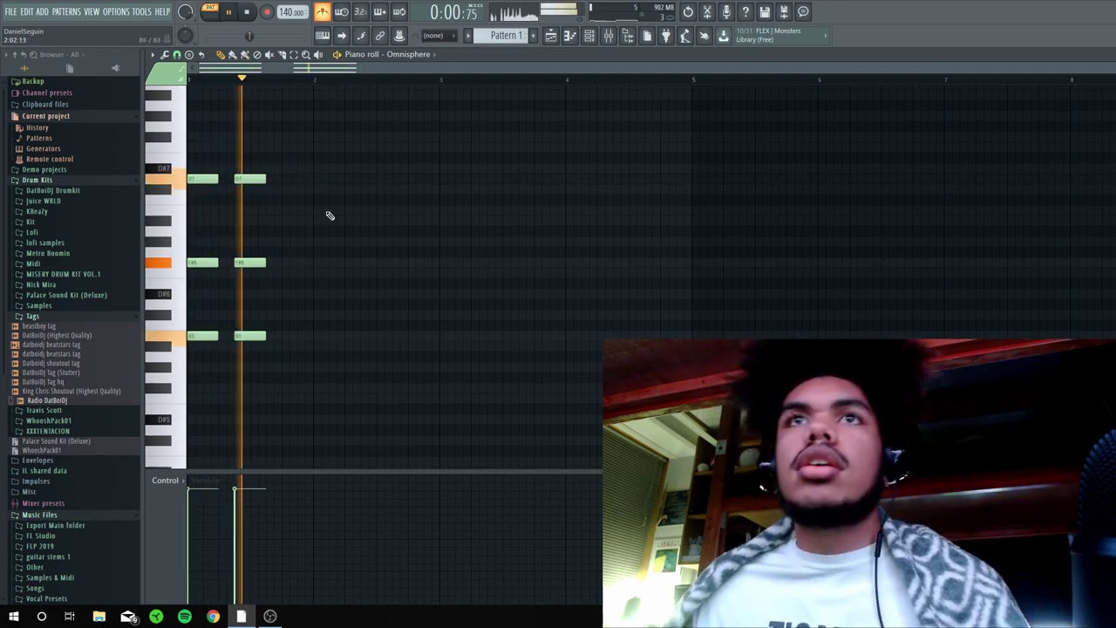
key("space")
- Duplicate both chords and place the copies so that all four chords start six steps apart
left_click_drag(354, 391, 355, 391)
key("ctrl+b")
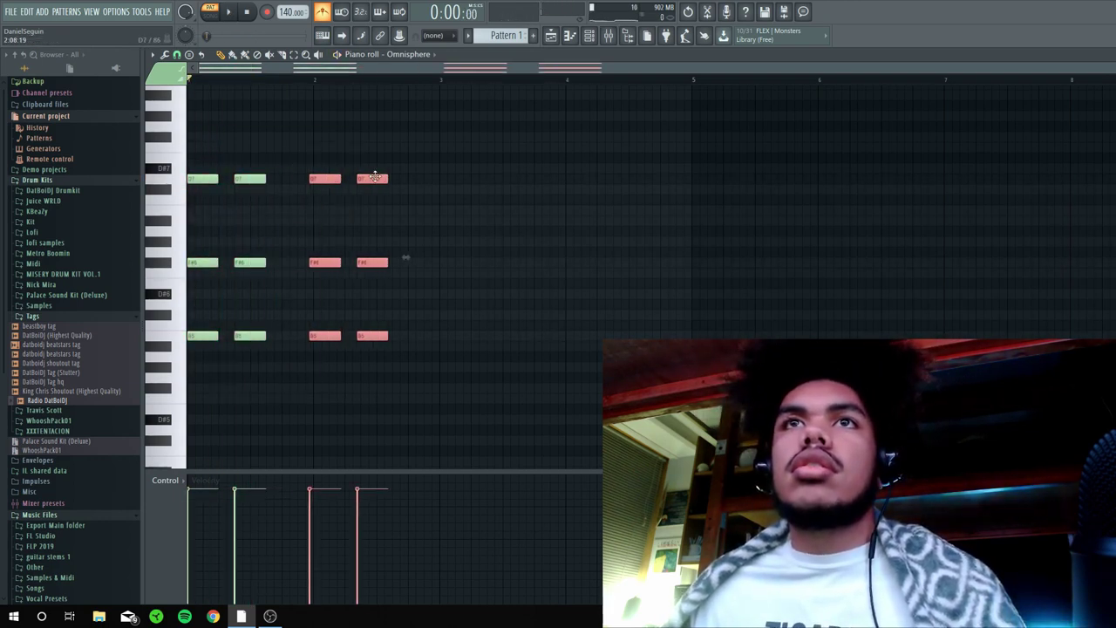
left_click_drag(373, 180, 358, 178)
right_click(319, 162)
key("space")
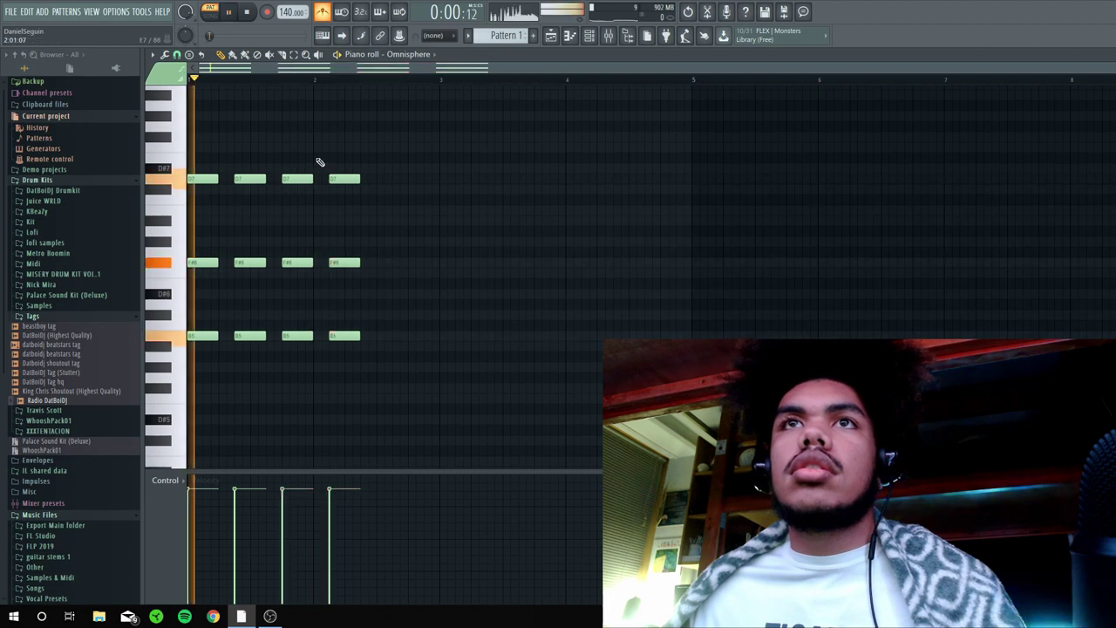
key("space")
- Lower the third chord's top note to C#7 and its bottom note to A5, and play the pattern
left_click(288, 184)
key("space")
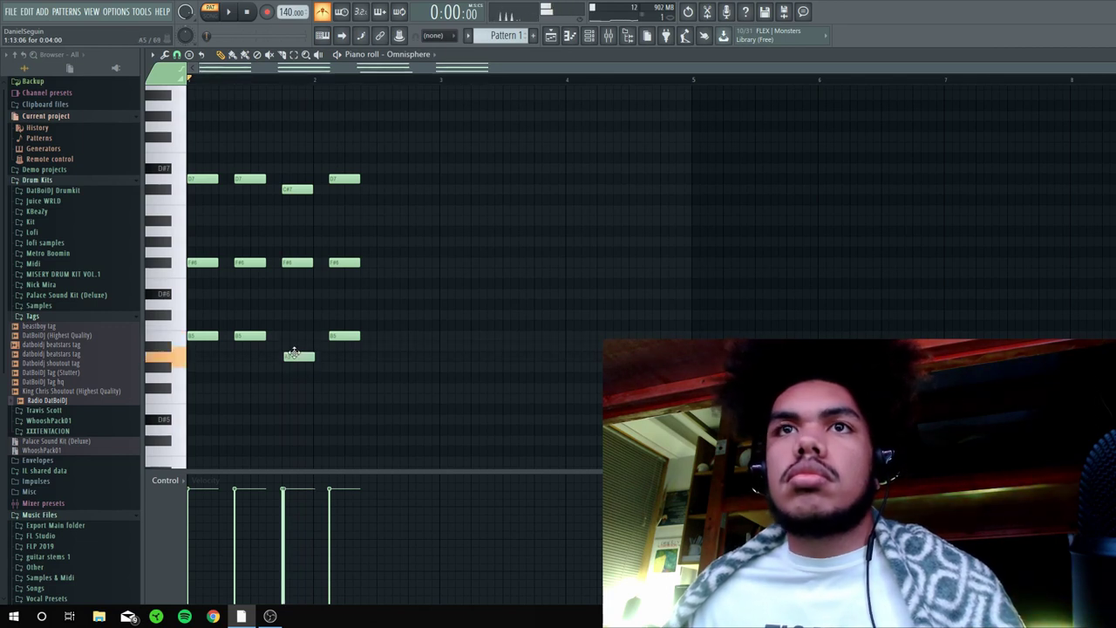
key("space")
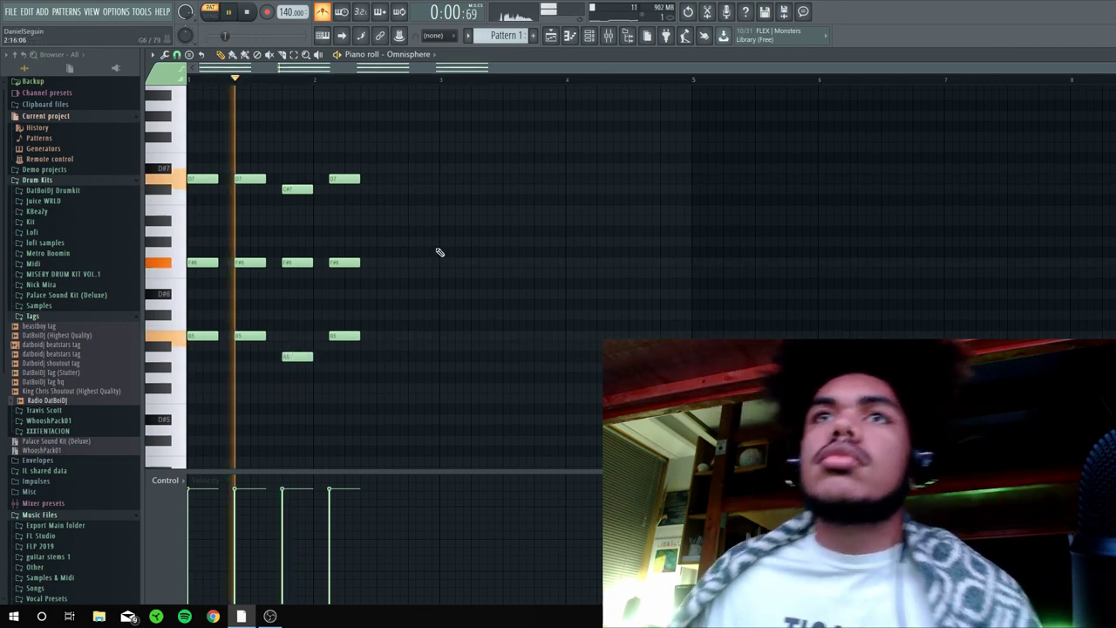
- Lower the fourth chord's top note to A6 and its bottom note to A5, and play the pattern
key("space")
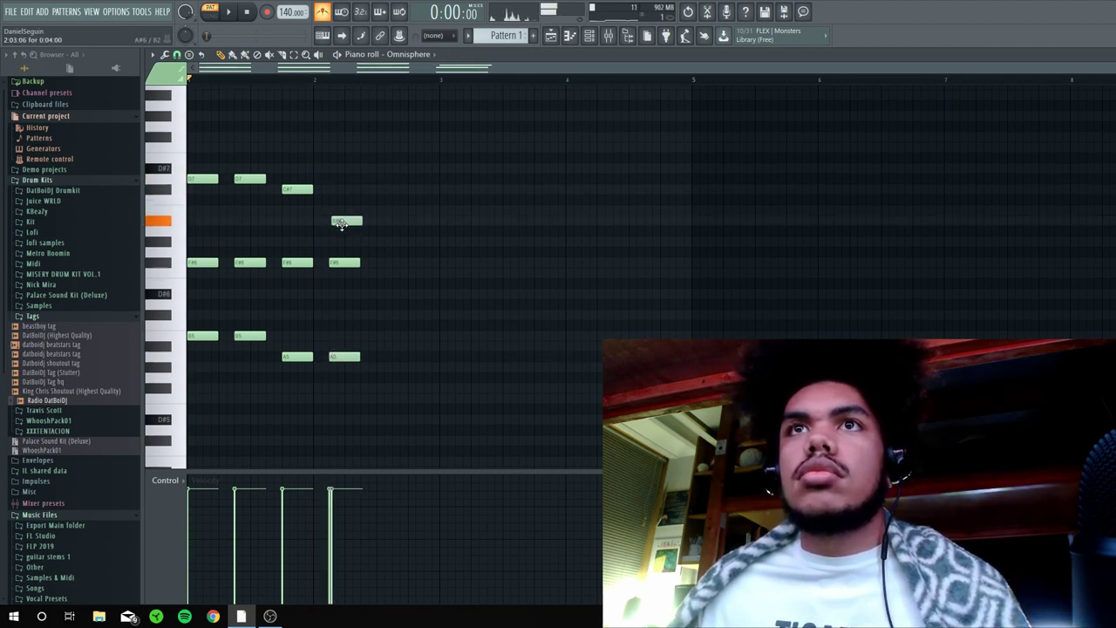
key("space")
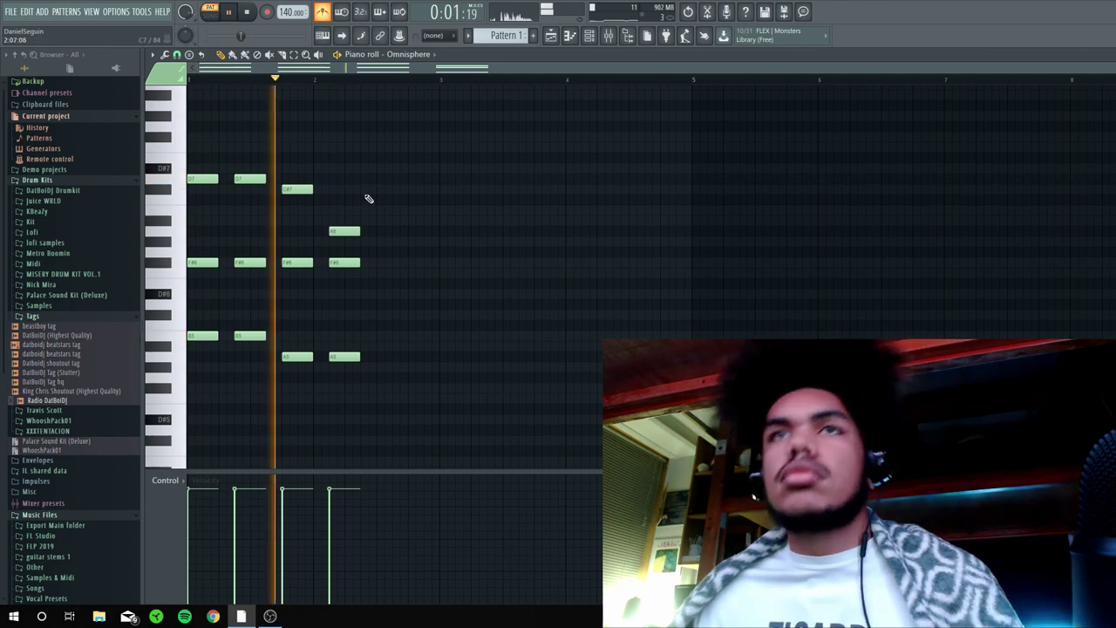
key("space")
- Move the fourth chord so it starts on the second beat of bar 2, and play the progression
left_click_drag(378, 381, 355, 230, "ctrl")
key("space")
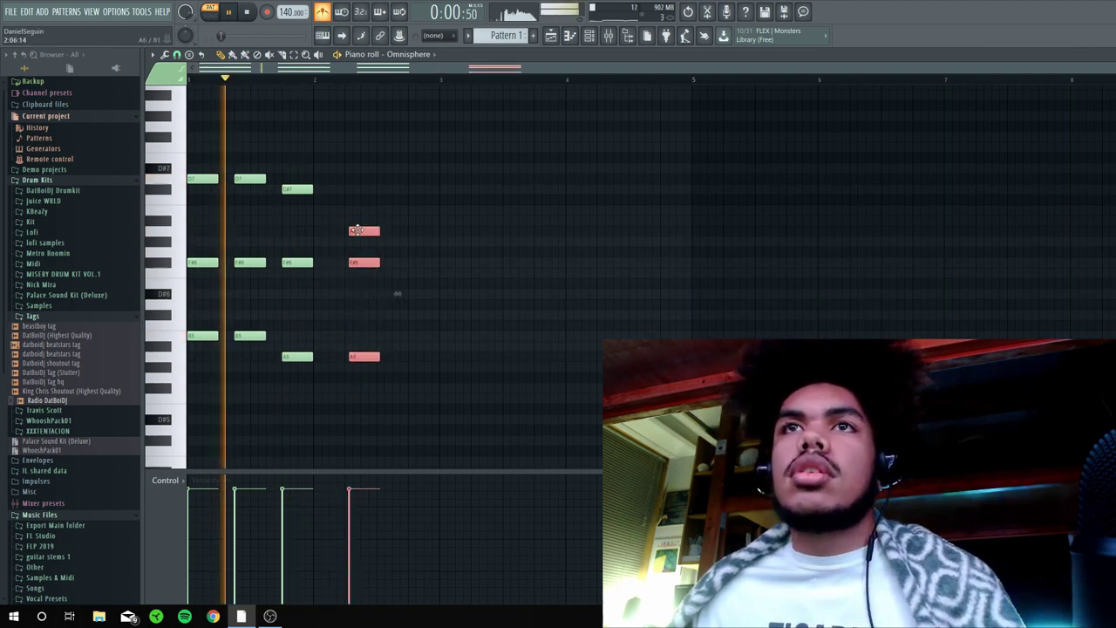
left_click(392, 206)
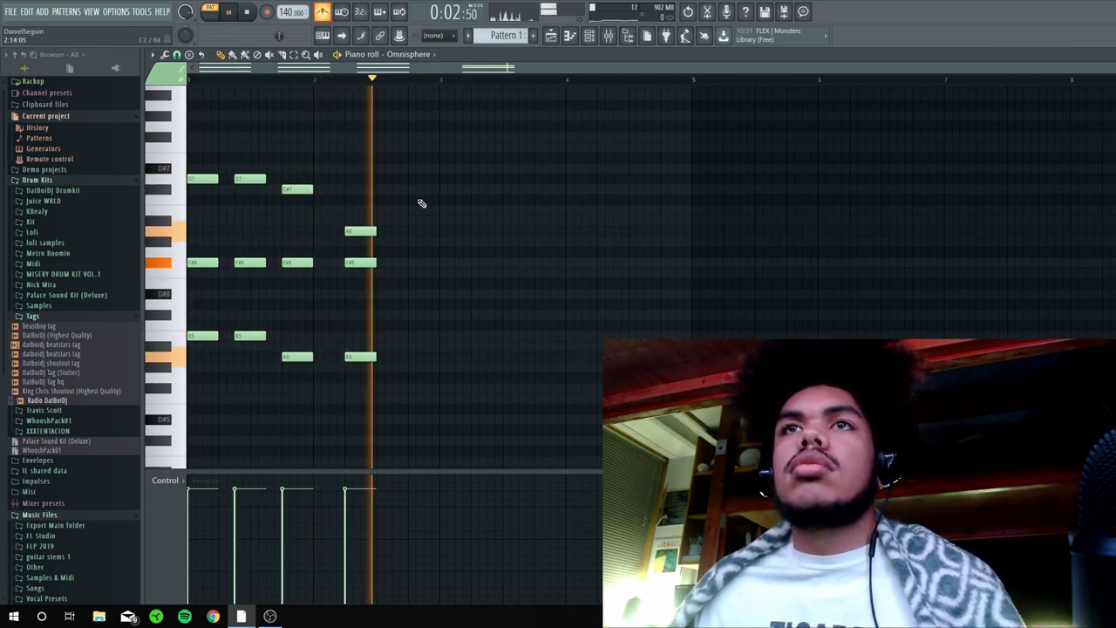
key("space")
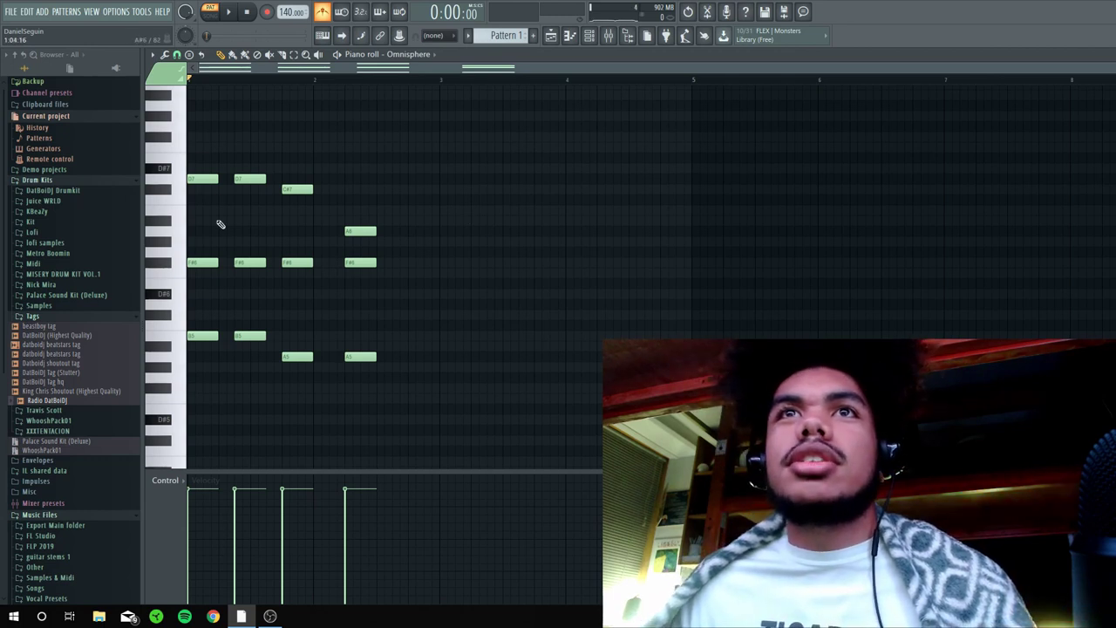
- Add a copy of the fourth chord on the last beat of bar 2 and play the progression
left_click(230, 14)
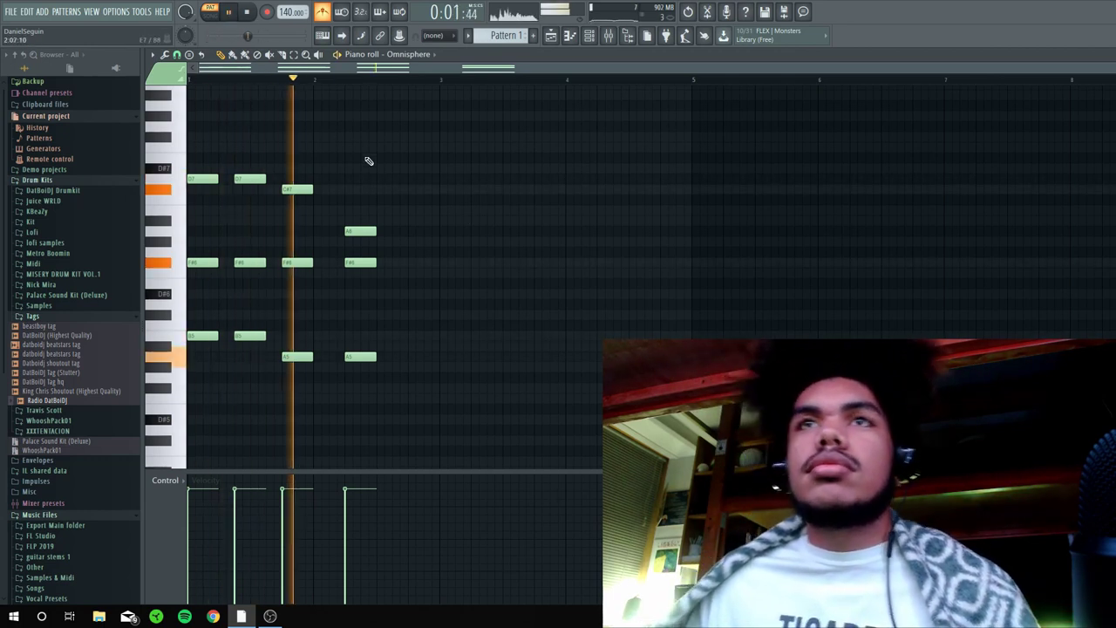
key("space")
left_click_drag(420, 405, 423, 224)
key("space")
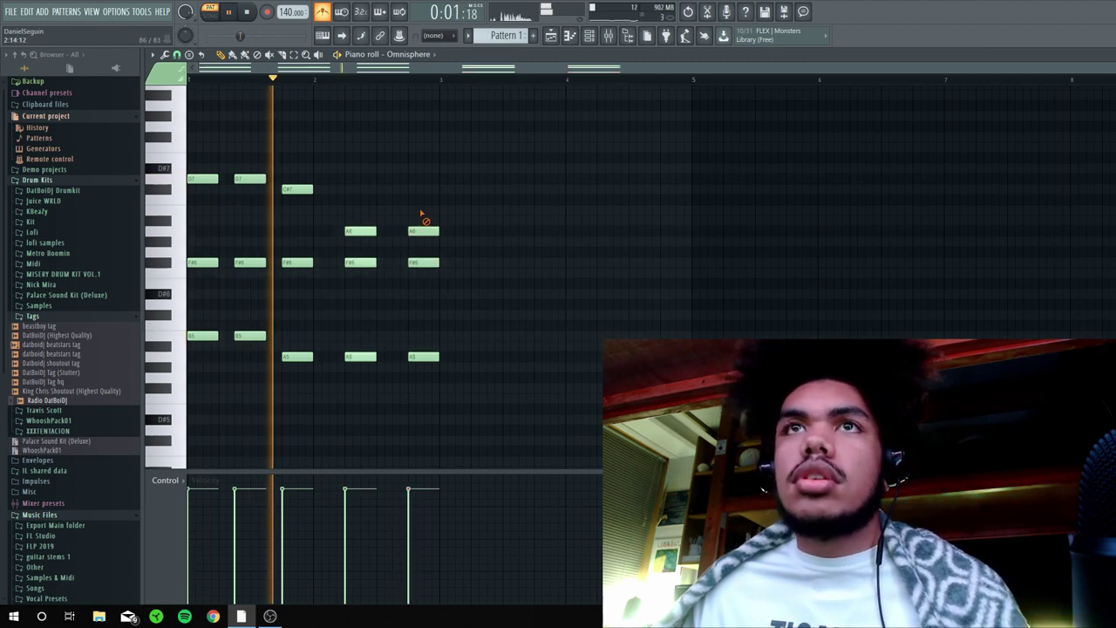
key("space")
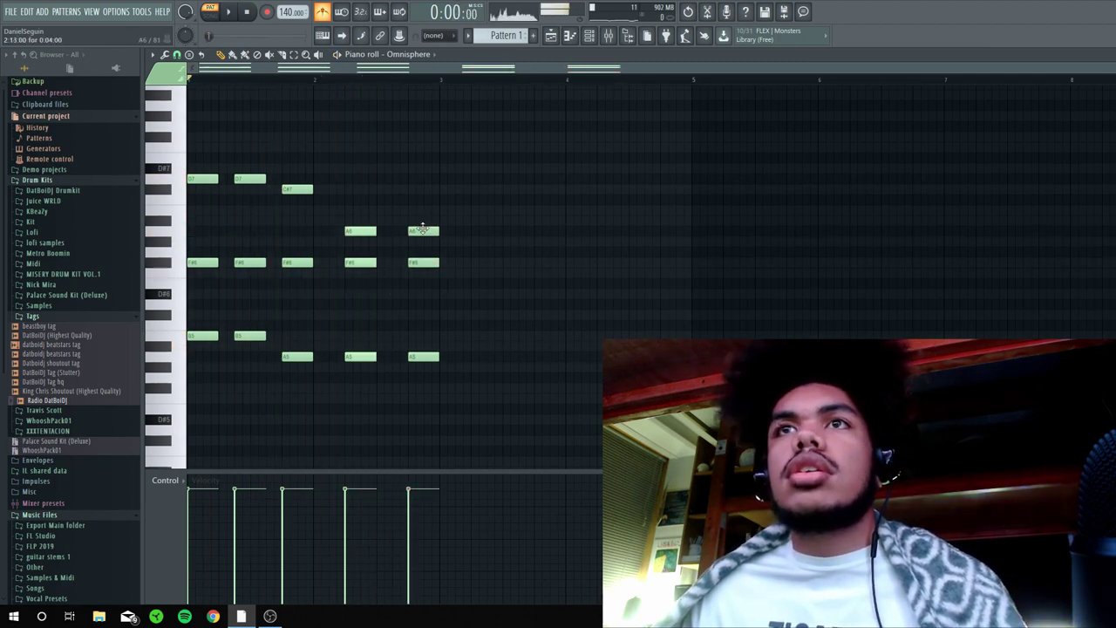
- Restore the last chord's deleted top note and move its A5 note two steps earlier in bar 2
left_click_drag(488, 405, 443, 258)
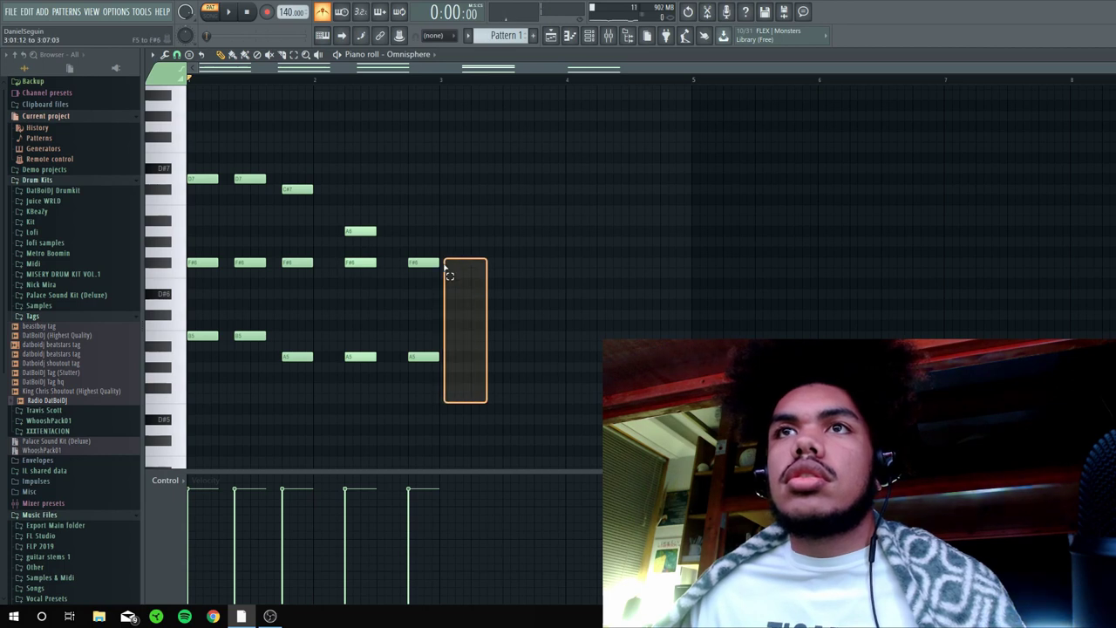
key("ctrl+z")
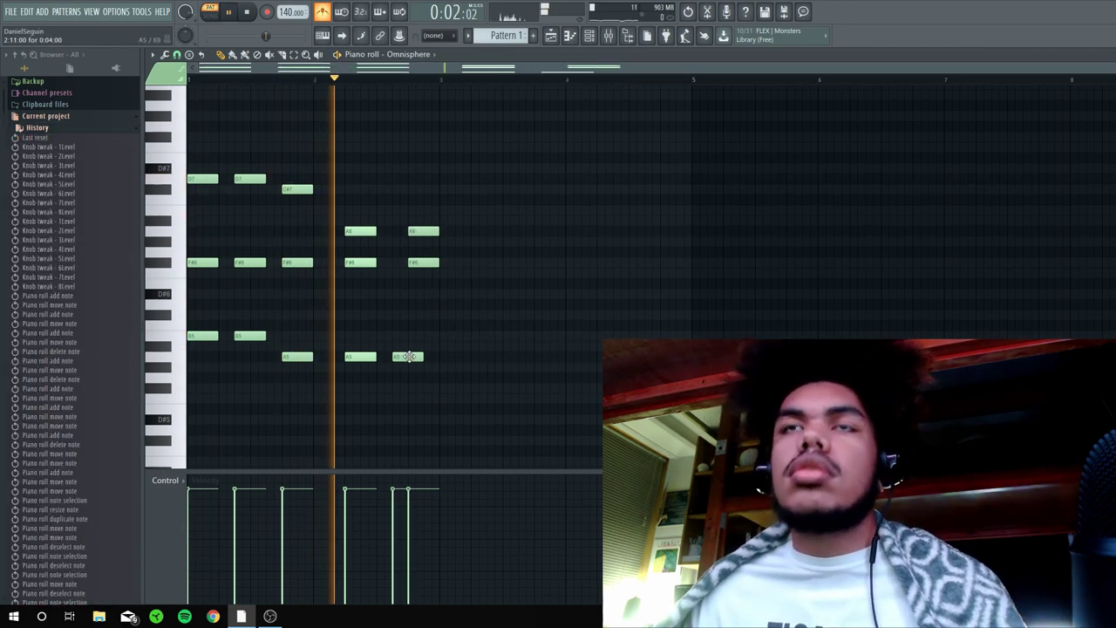
key("space")
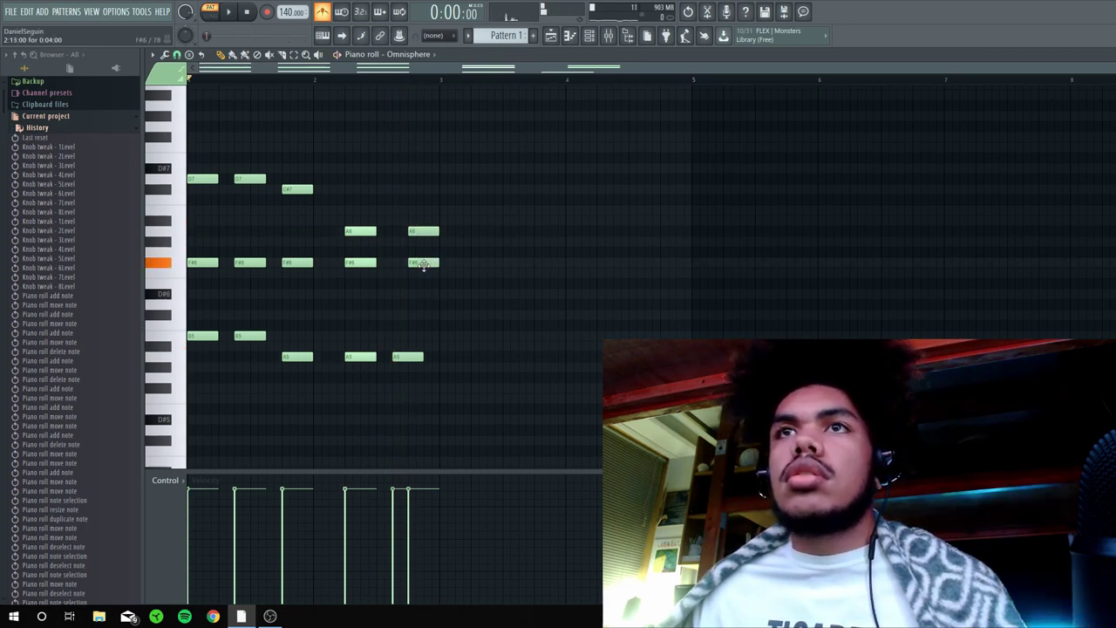
- Duplicate the two-bar progression into bars 3 and 4 and raise the top notes of the last two chords to A7
key("ctrl+b")
key("space")
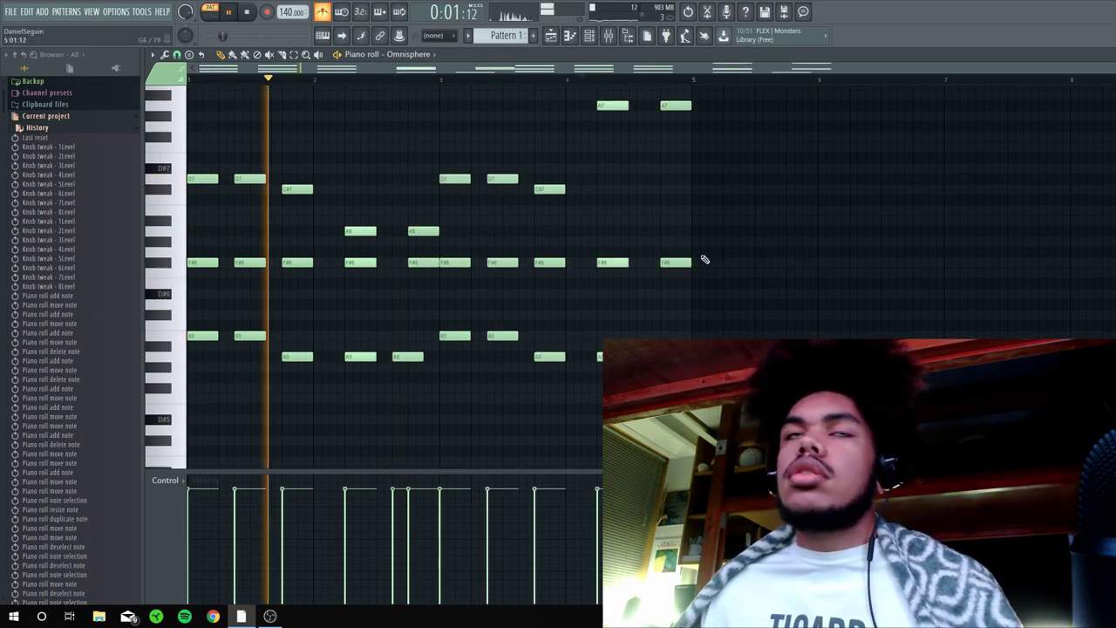
- Try transposing all notes of the four-bar progression up three semitones and play it
key("ctrl+a")
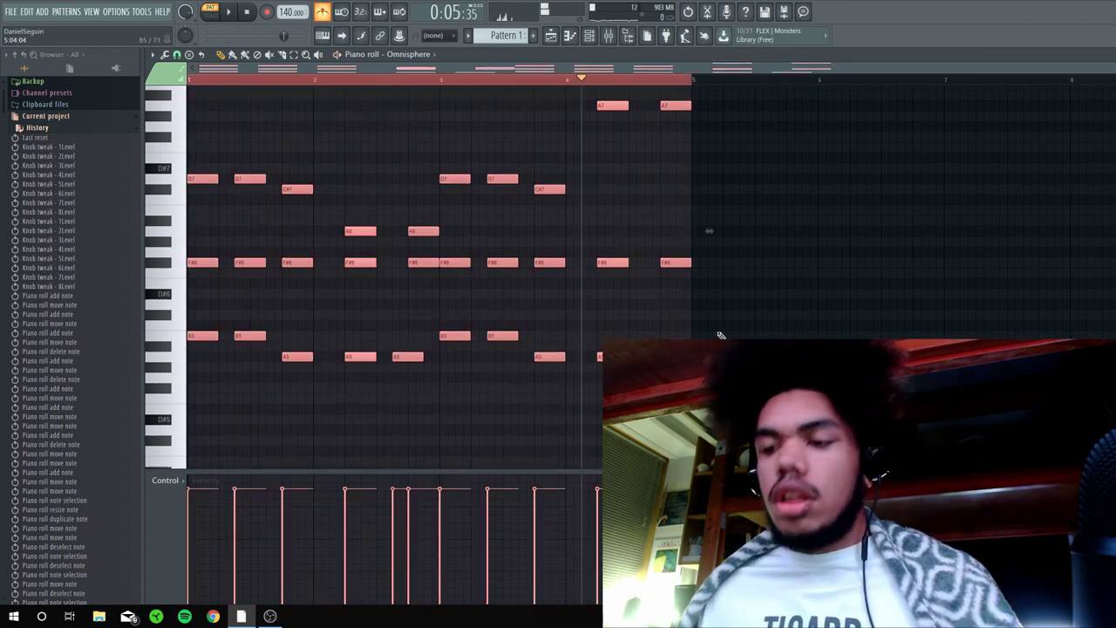
key("Up")
key("Up")
key("Up")
key("space")
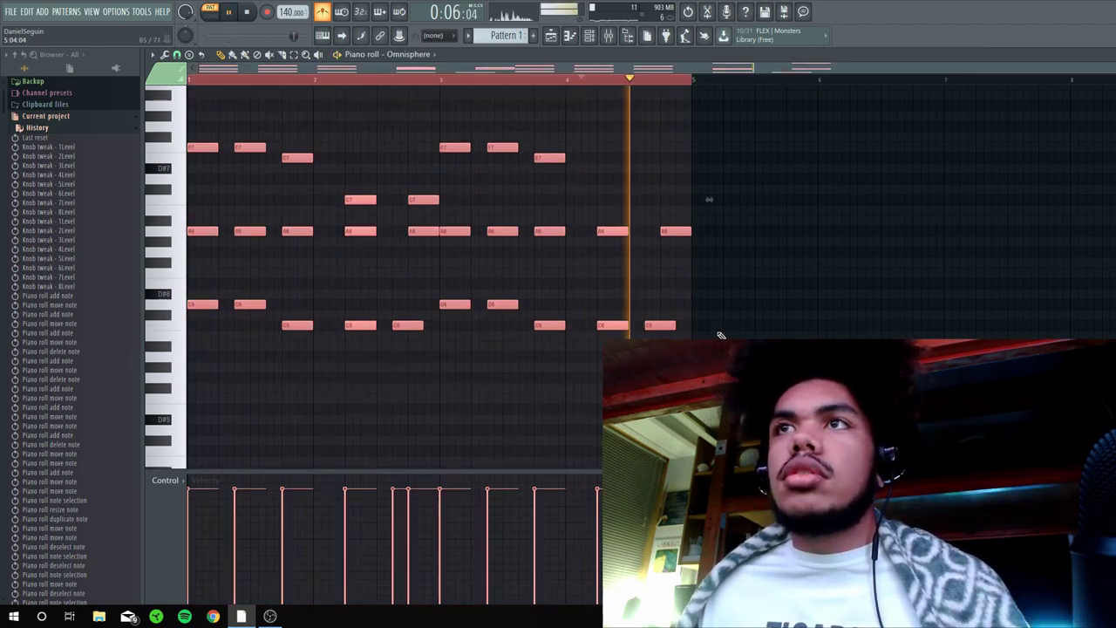
- Transpose the whole progression to one semitone above its original key, with D#7 as the first chord's top note, and play it
key("Down")
key("Down")
key("Down")
key("Down")
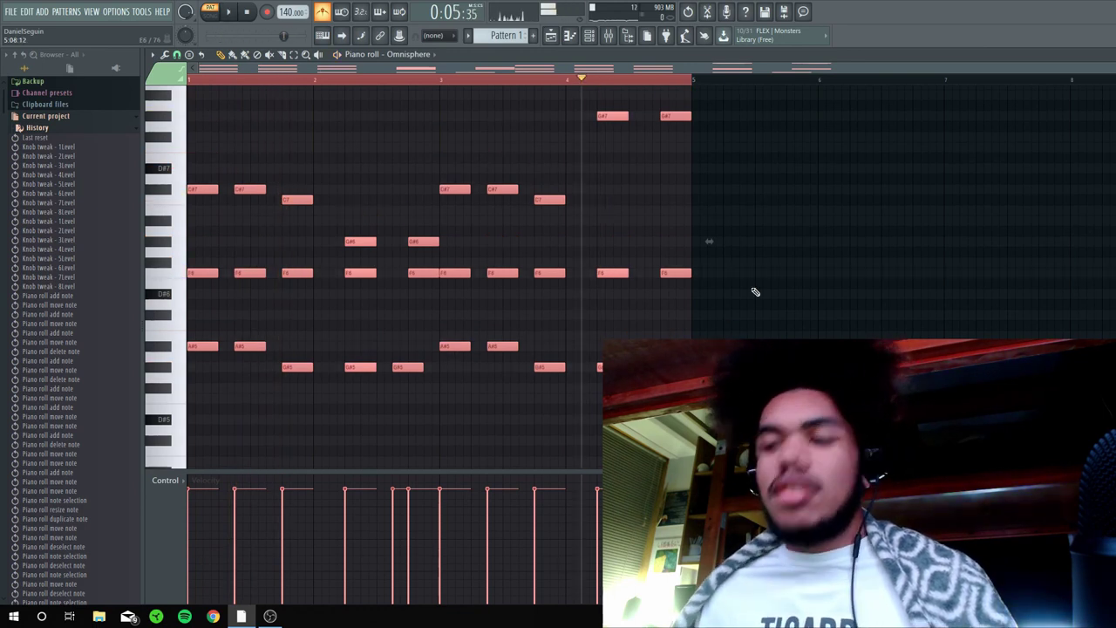
key("Up")
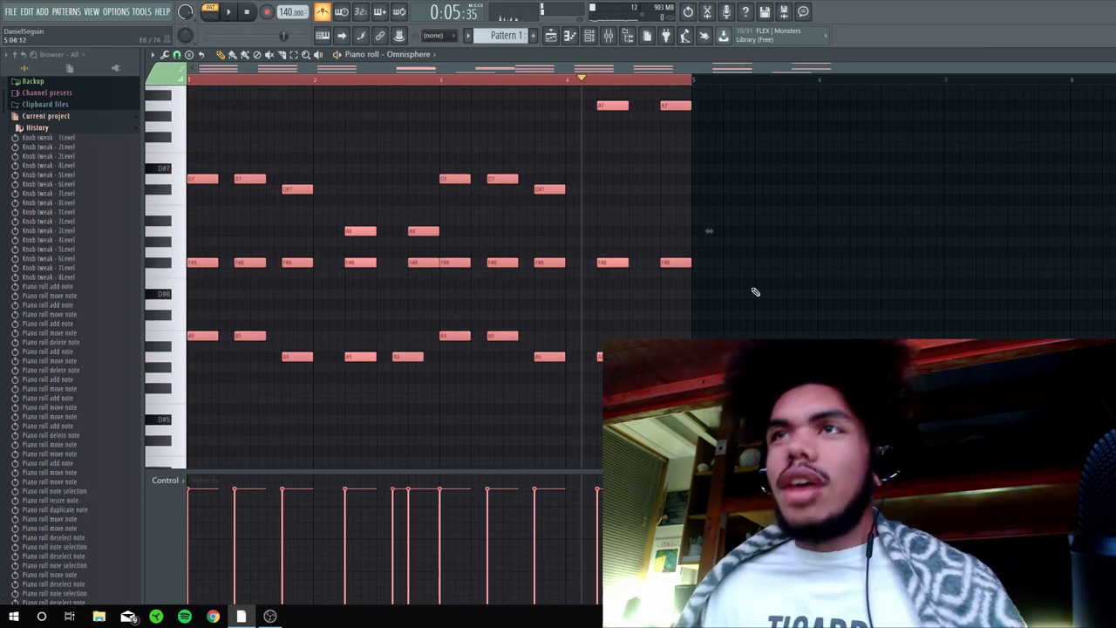
key("Up")
key("space")
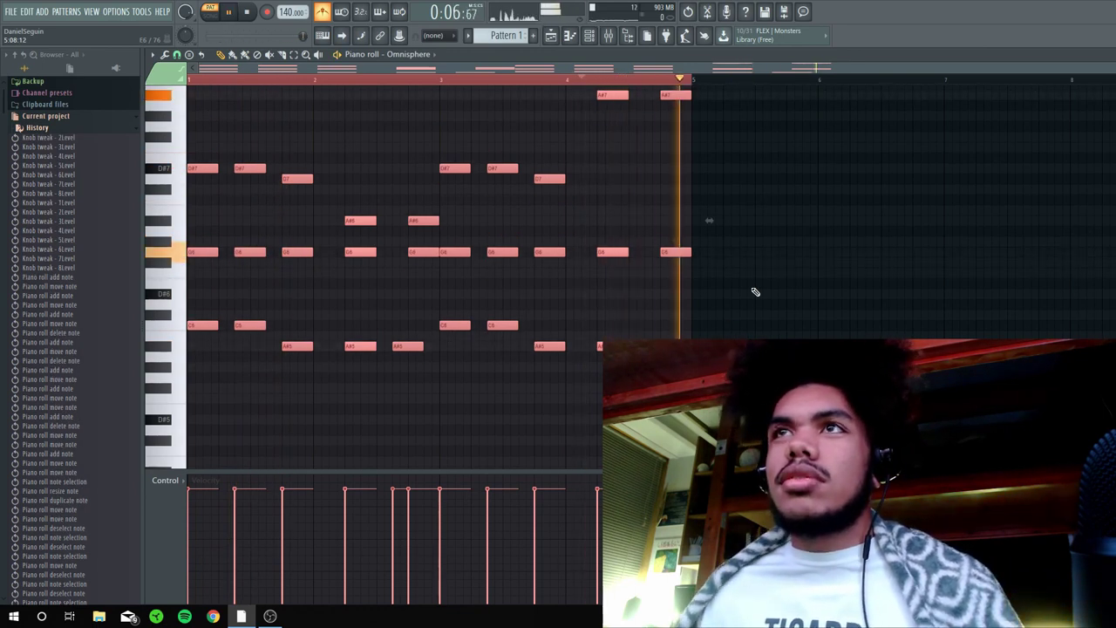
- Duplicate the four-bar progression into bars 5 to 8 and vary the note velocities
key("ctrl+d")
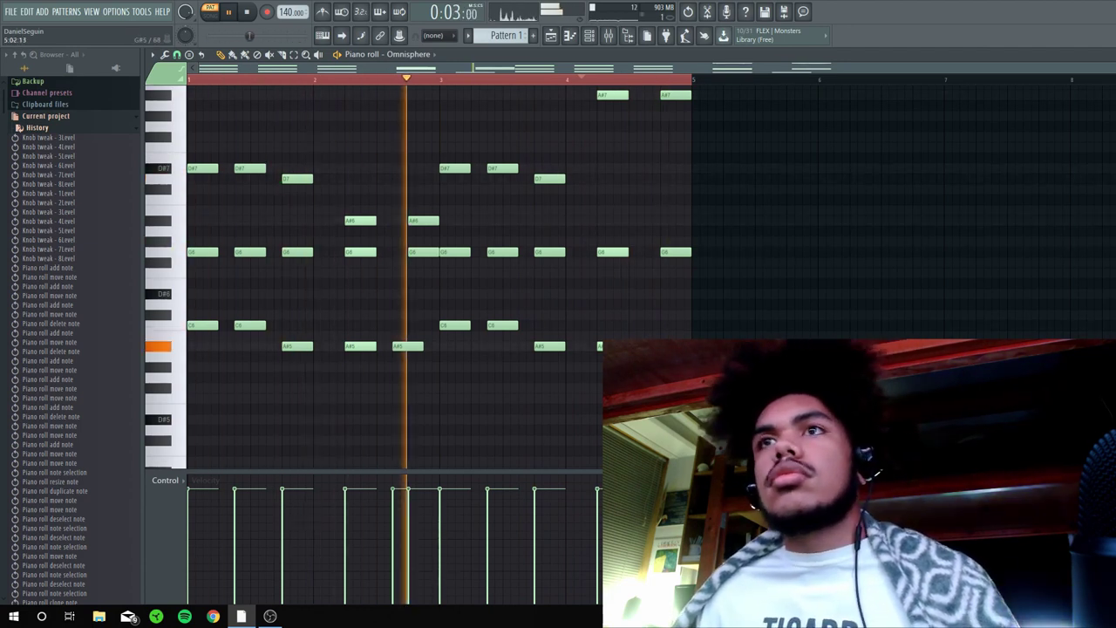
key("space")
left_click_drag(805, 412, 185, 86)
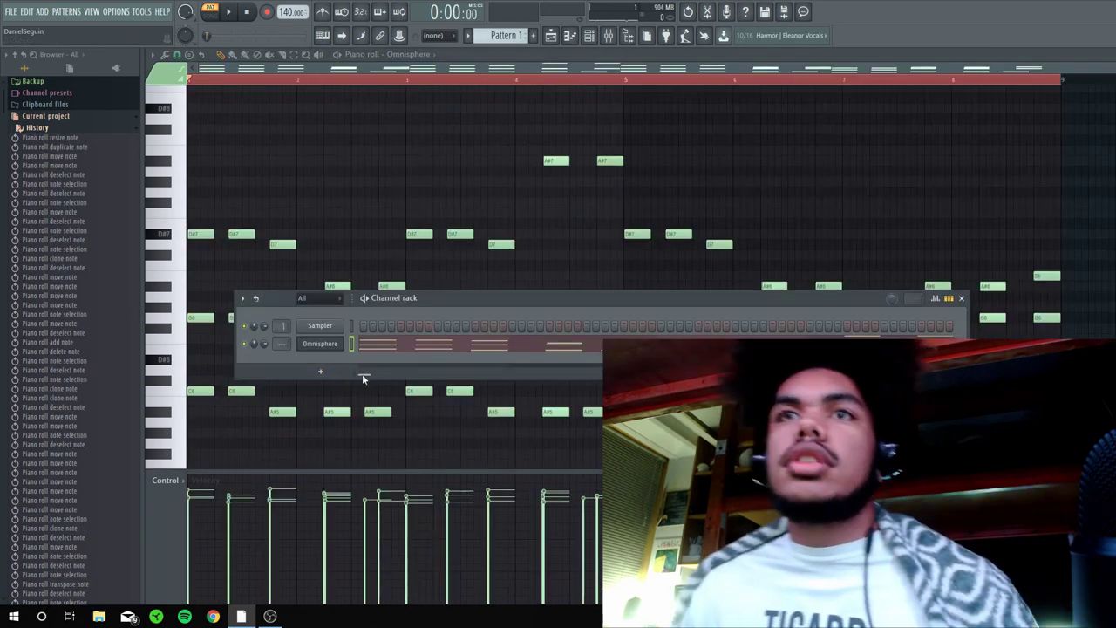
- Open the Omnisphere instrument from the channel rack
left_click(333, 345)
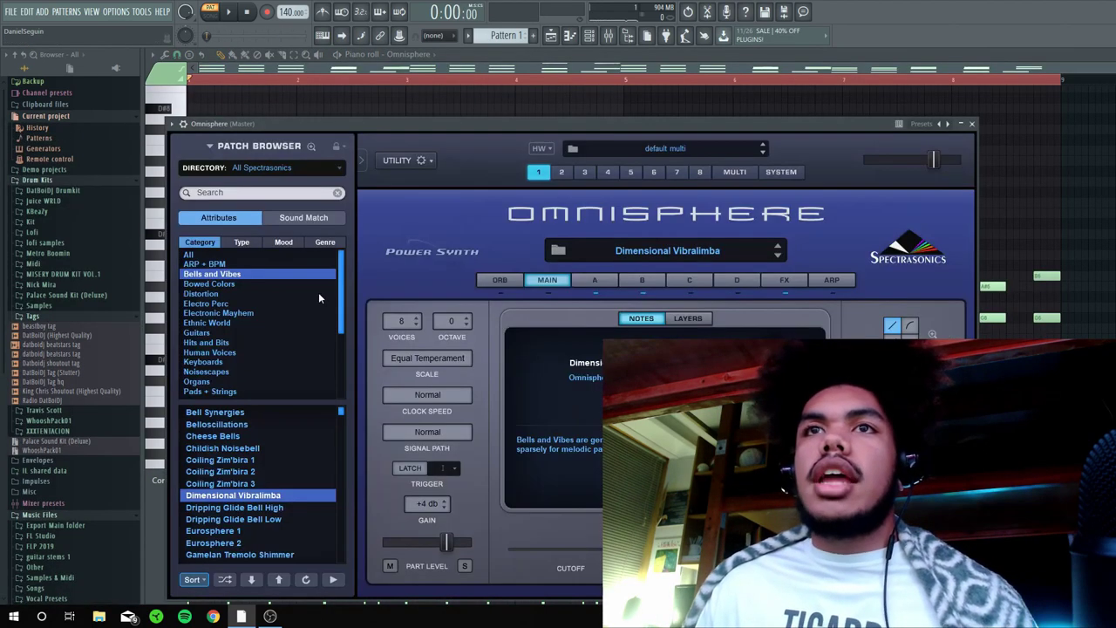
- Play the eight-bar progression with the Dimensional Vibralimba sound and close the Omnisphere window
left_click(785, 281)
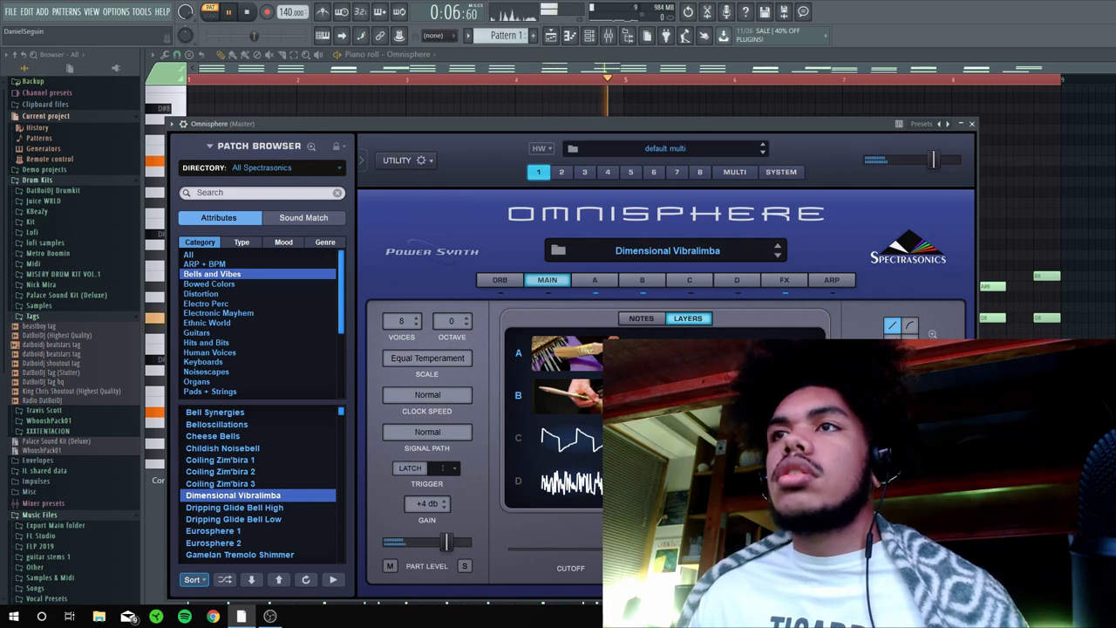
left_click(973, 124)
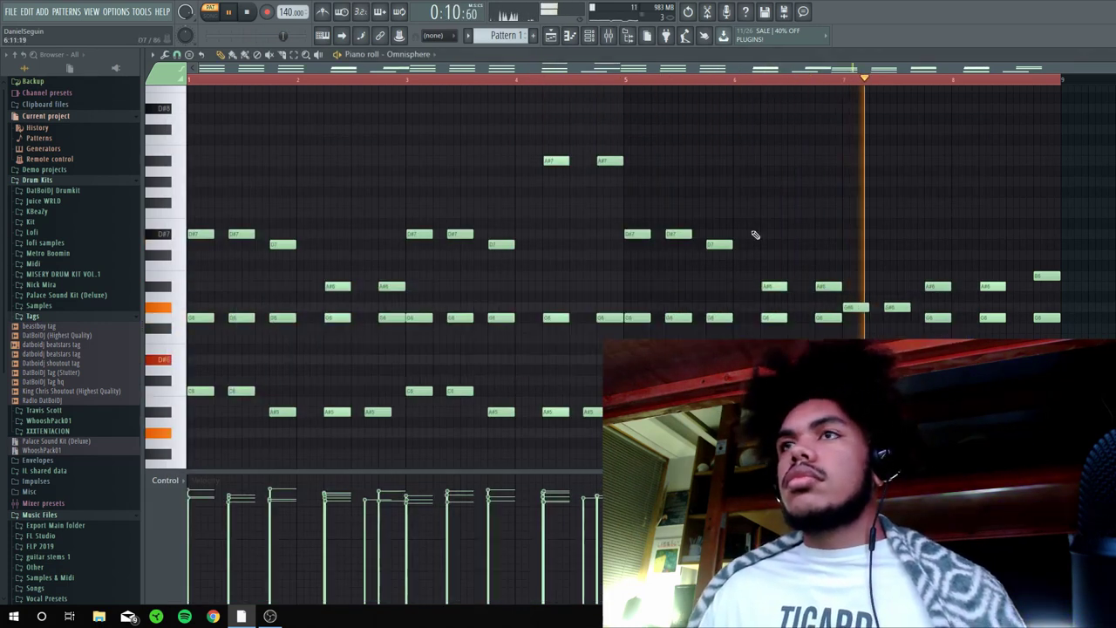
key("F6")
key("F6")
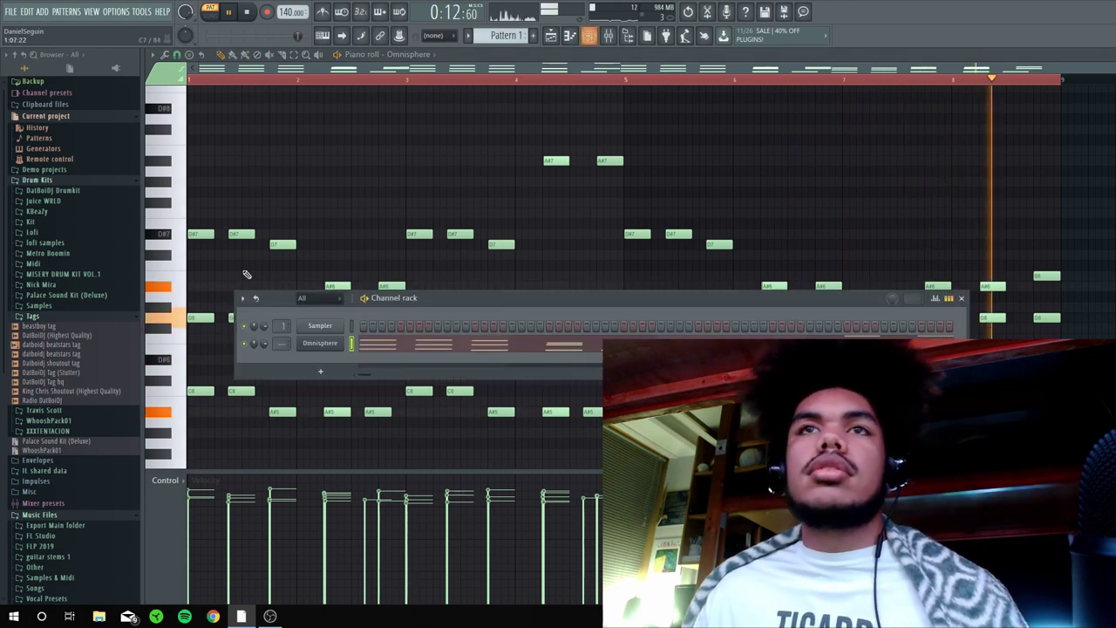
key("F6")
key("space")
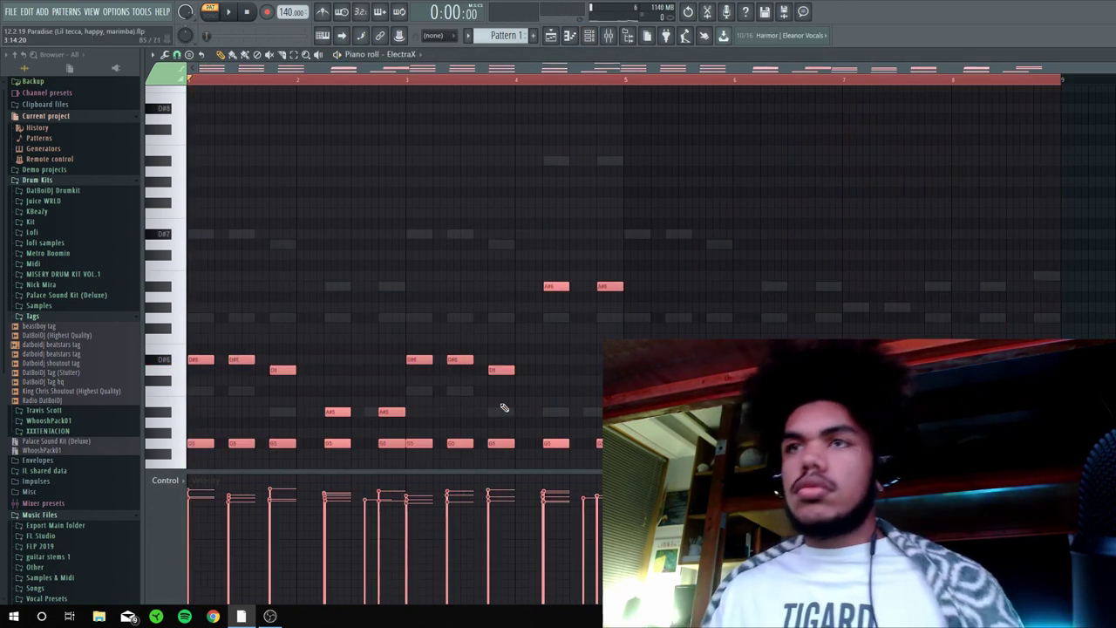
- Transpose the copied progression in the ElectraX channel down one octave, with D#5 as the first chord's top note, and play it
key("space")
key("space")
key("space")
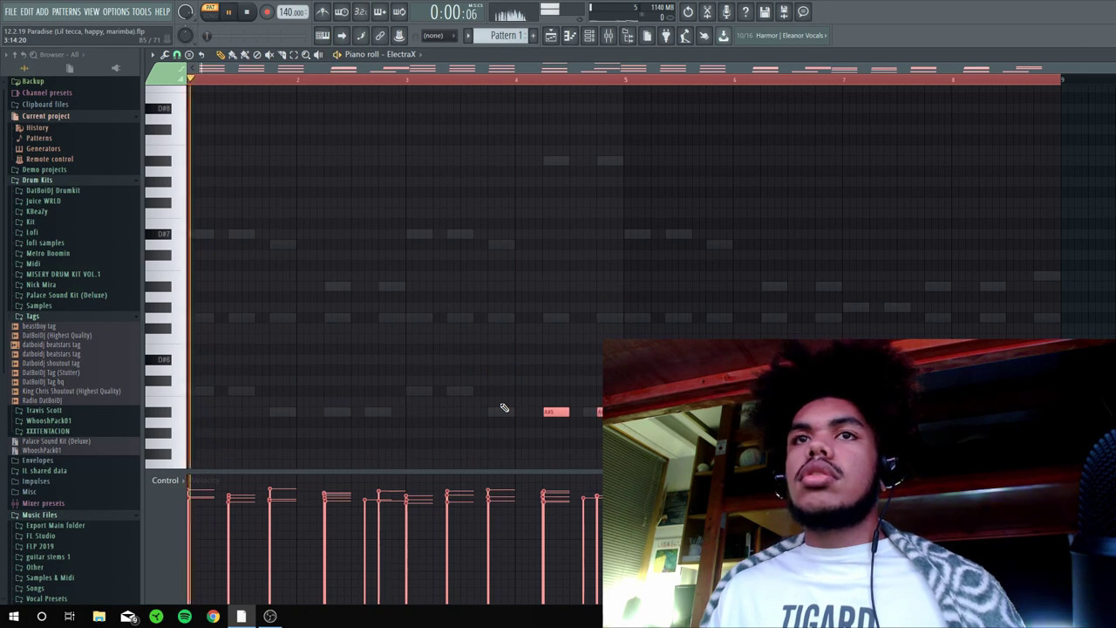
left_click(518, 367, "ctrl")
scroll(516, 310, "down", 3)
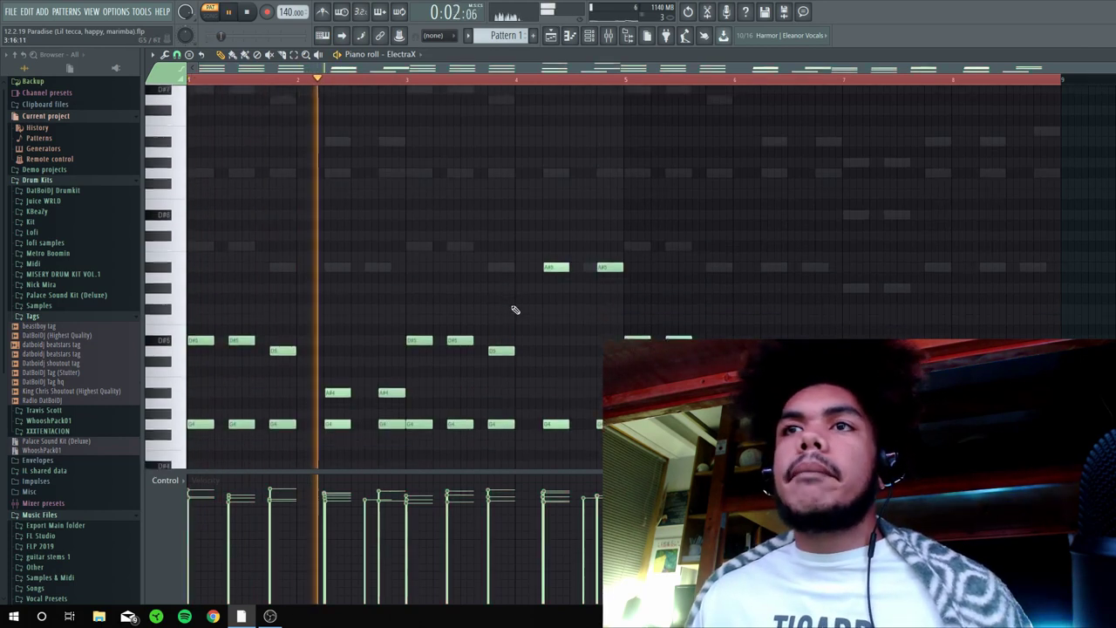
- Delete the two high A#5 notes in bar 4 of the ElectraX progression and replay it
key("F6")
key("F6")
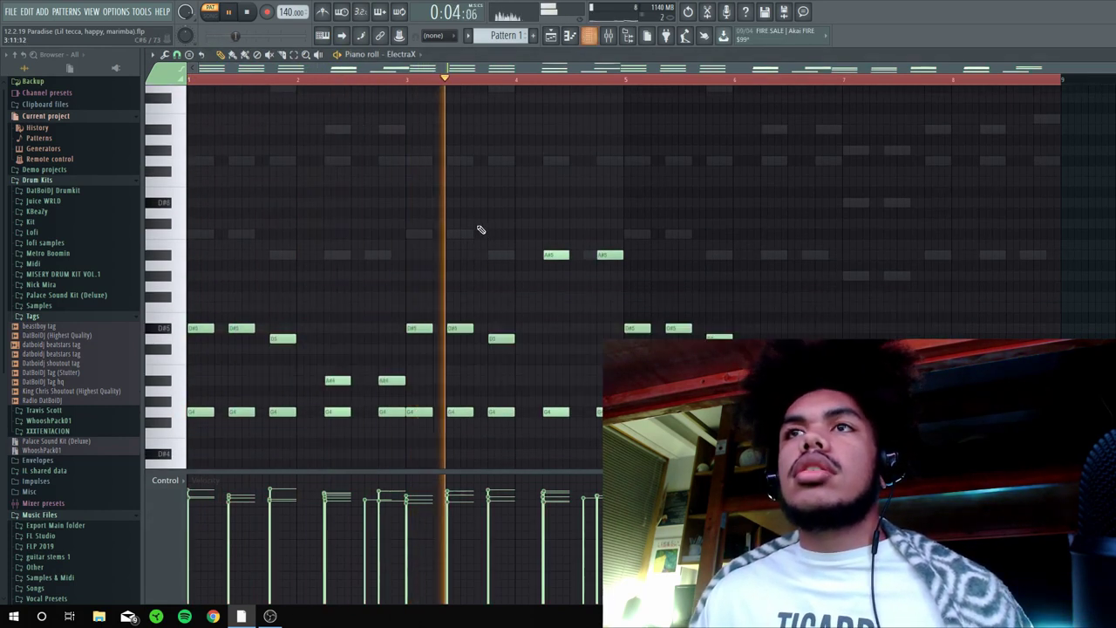
right_click(619, 254)
right_click(557, 255)
key("space")
scroll(504, 265, "down", 2)
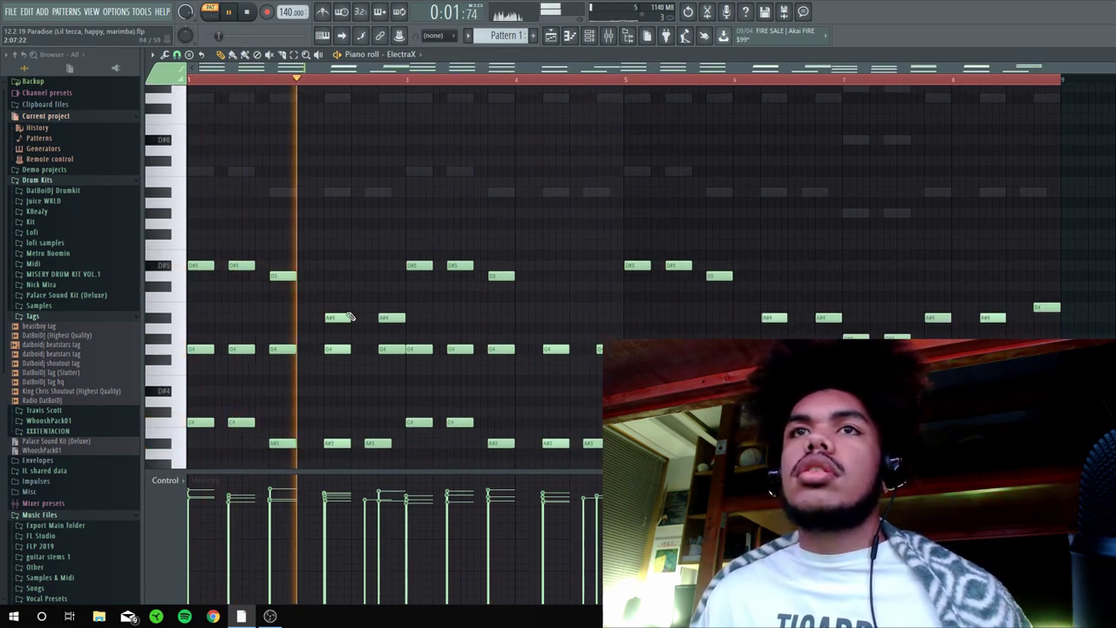
- Delete the first chord of bars 2 and 4 in the ElectraX progression and play the result
key("space")
right_click(349, 316)
right_click(338, 349)
key("space")
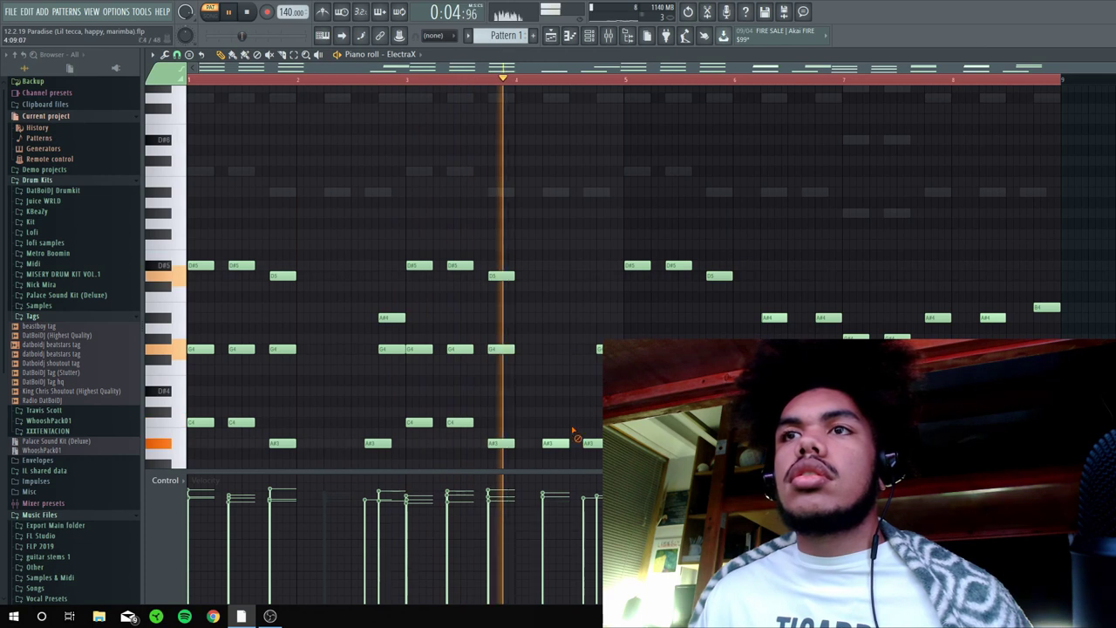
scroll(575, 359, "down", 3)
scroll(672, 288, "up", 1)
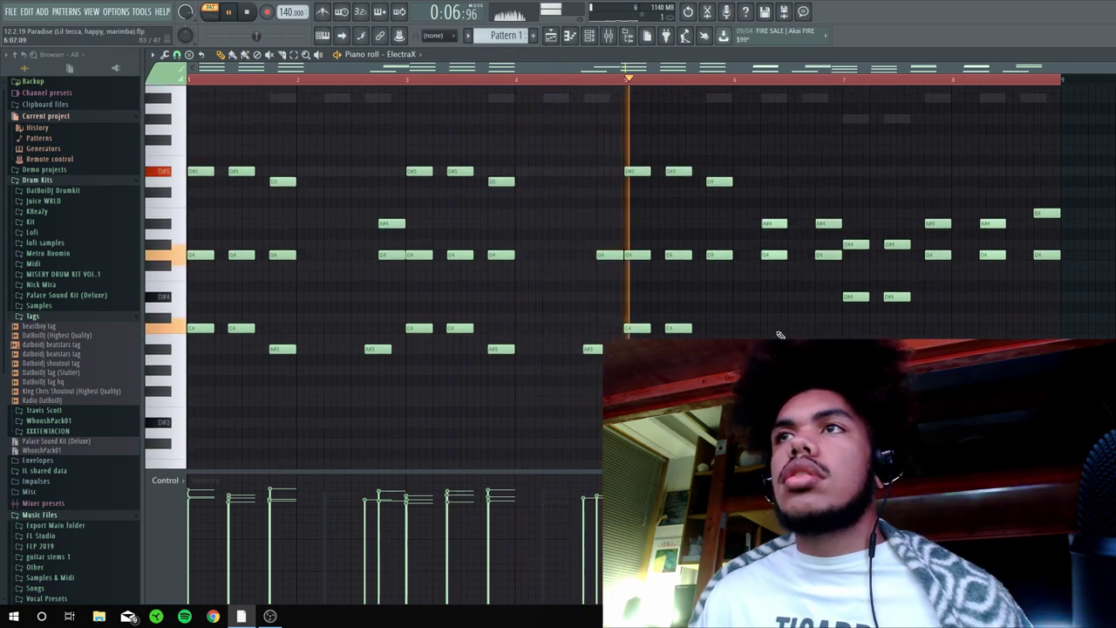
- Delete the first chord of bars 6 and 8 in the ElectraX progression
right_click(770, 223)
right_click(773, 255)
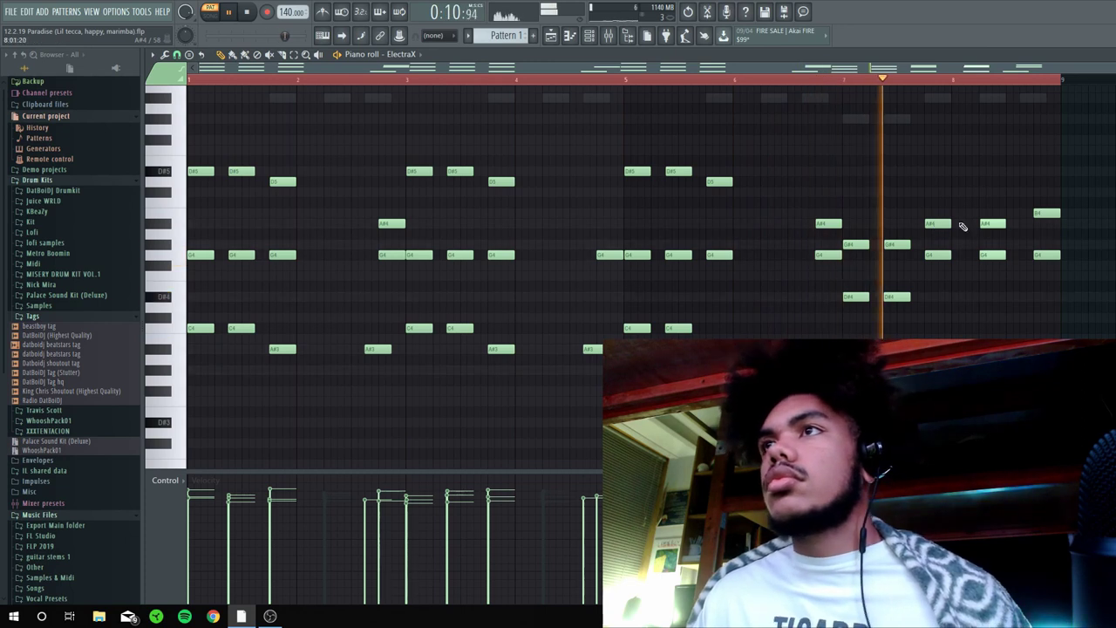
right_click(992, 224)
right_click(996, 254)
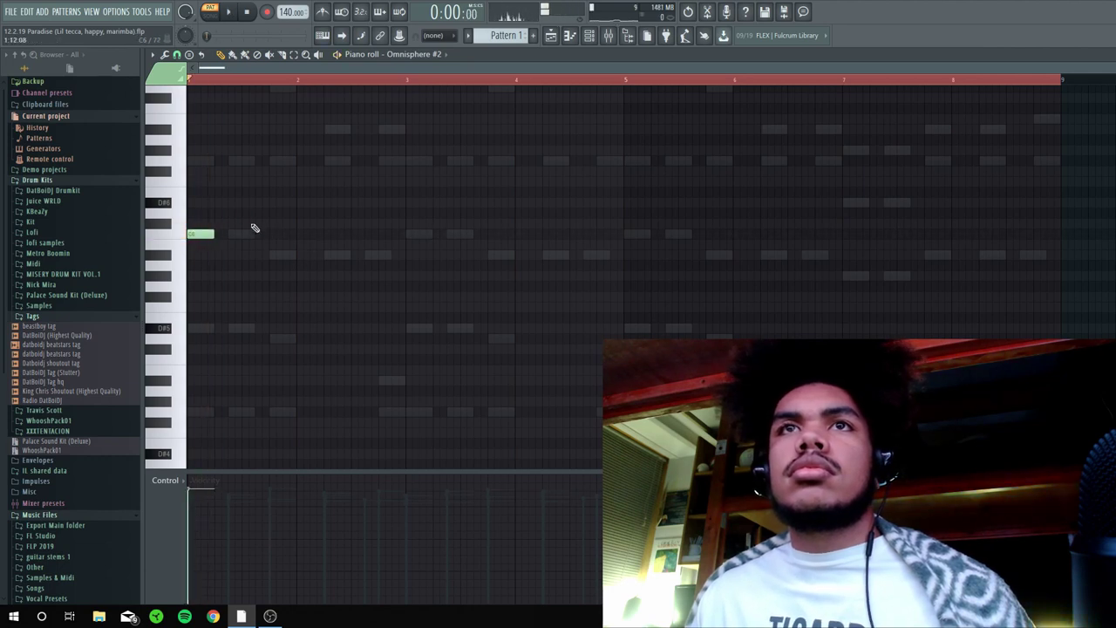
- Add D#6 and A#5 to bar 1 of the Omnisphere #2 melody, place A#6, G#6 and G6 in bar 2, and play it
left_click(230, 202)
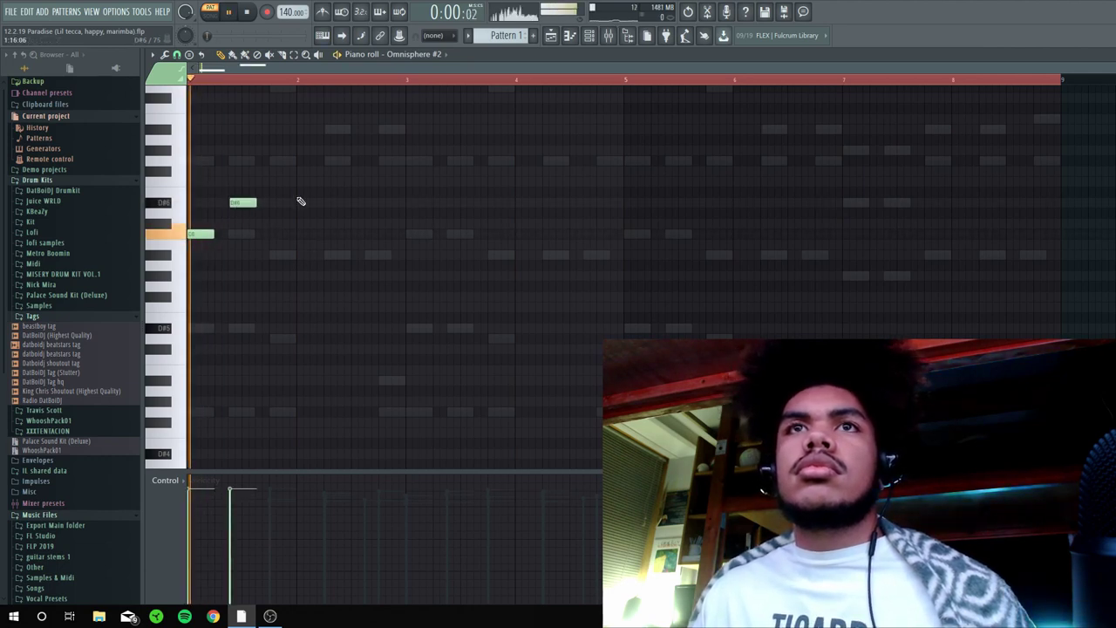
left_click(272, 254)
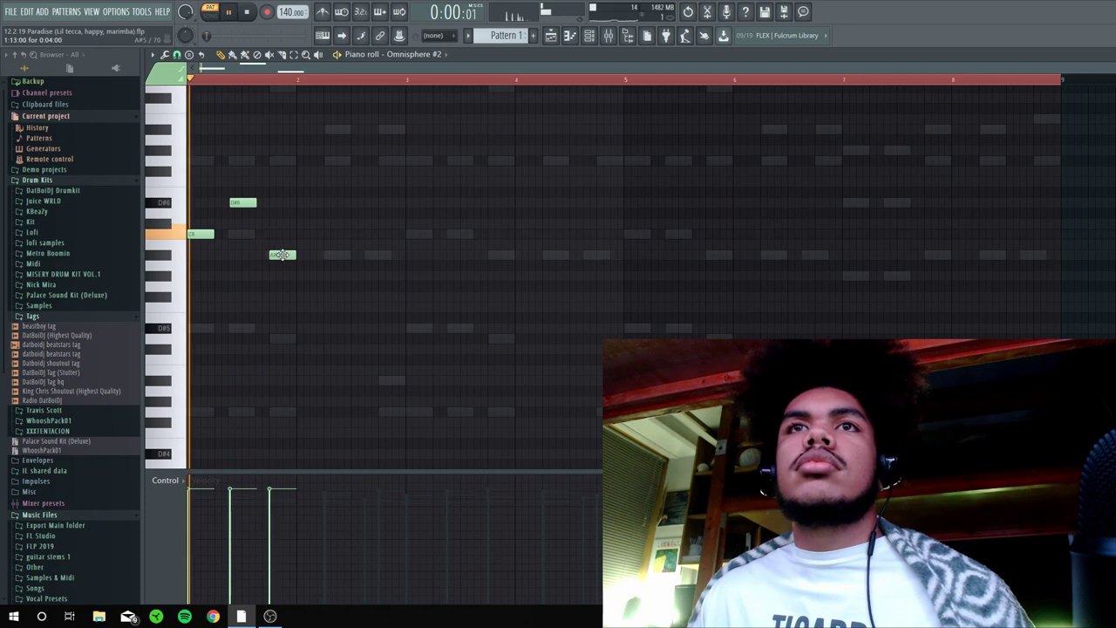
key("space")
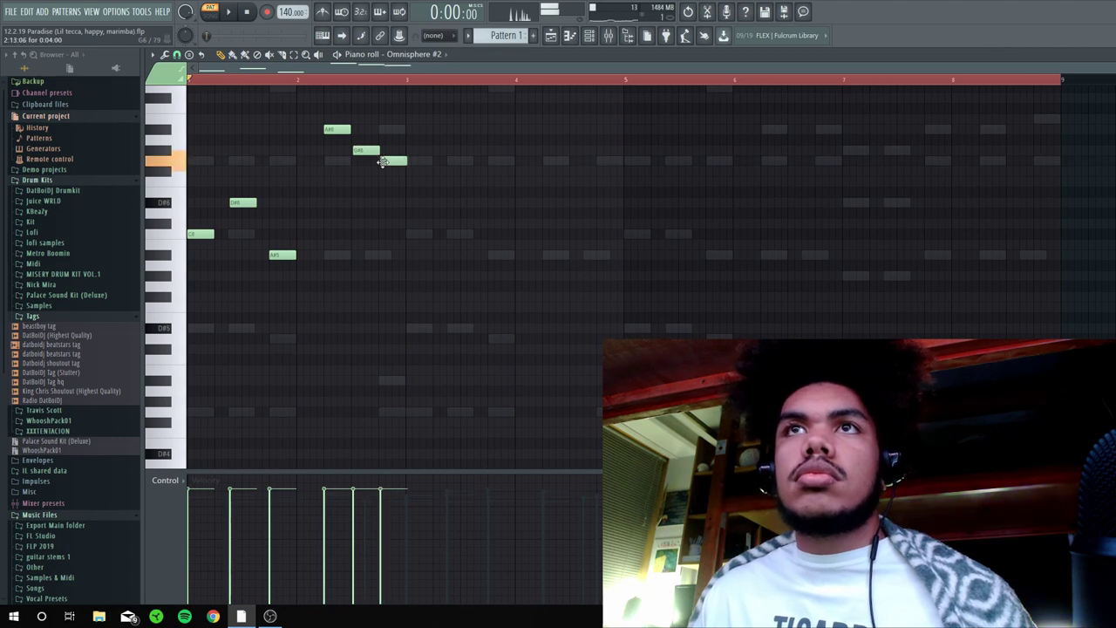
key("space")
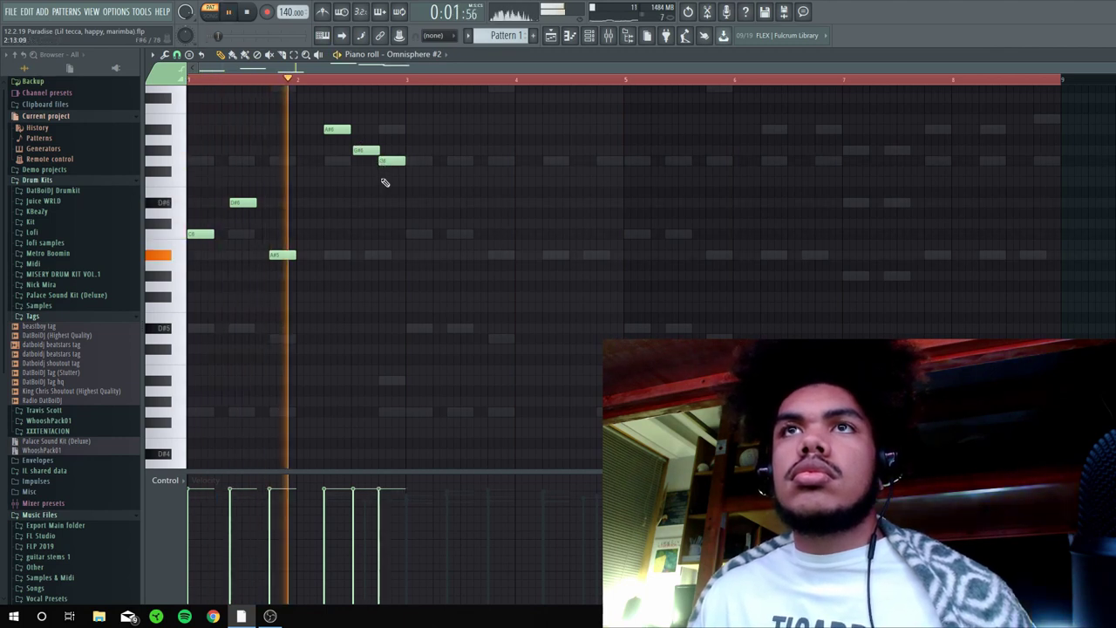
- Try G#5, D#6 and A#5 as the third bar of the Omnisphere #2 melody and play it
key("space")
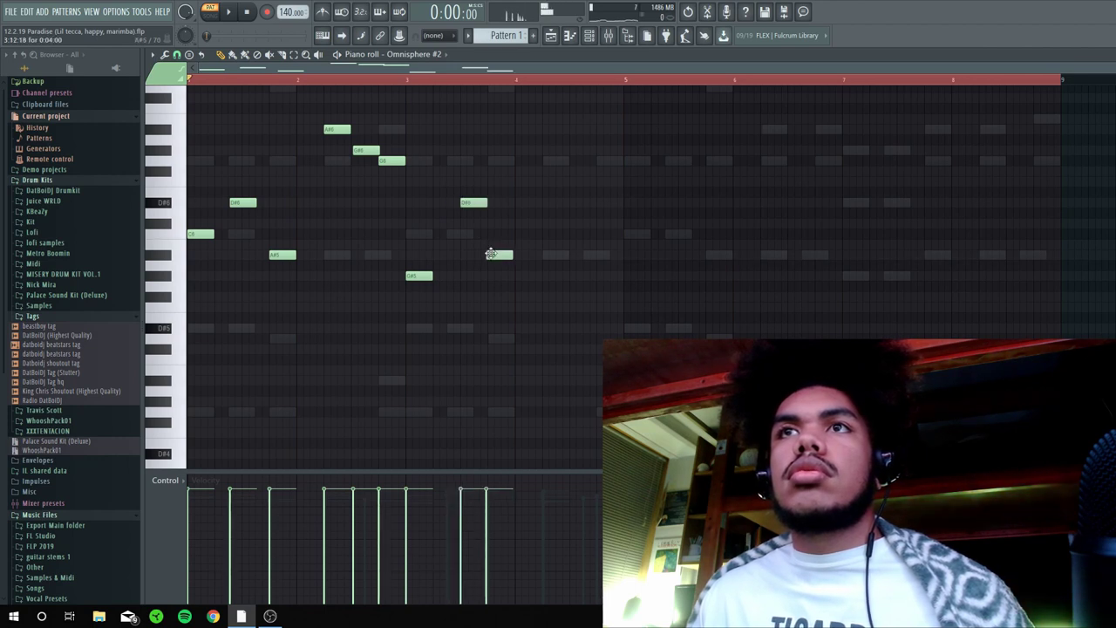
key("space")
right_click(501, 227)
key("F6")
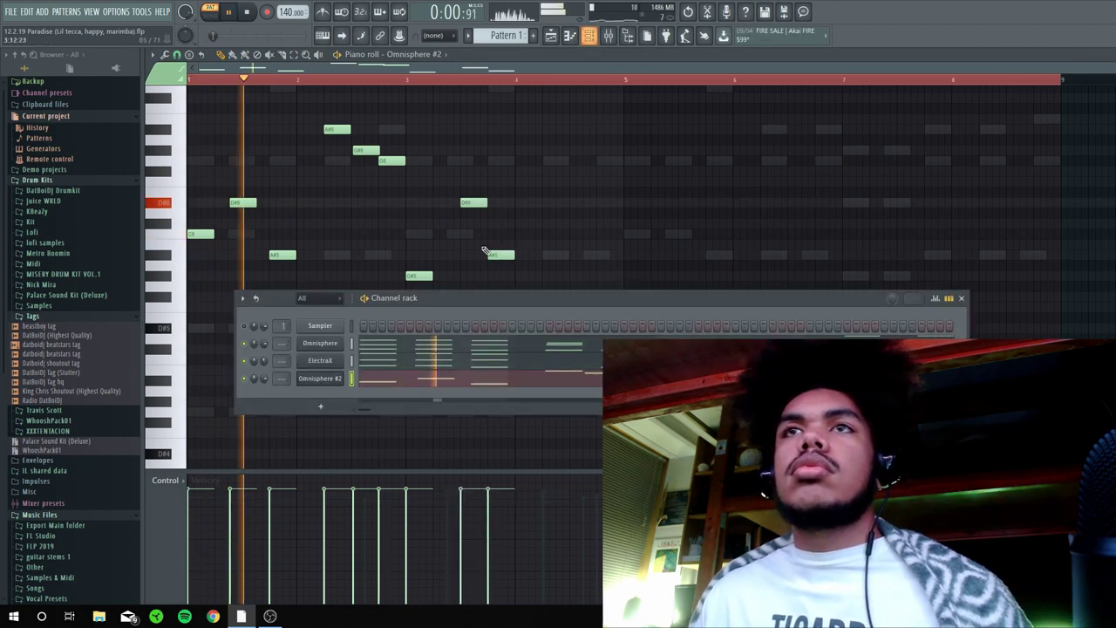
right_click(416, 212)
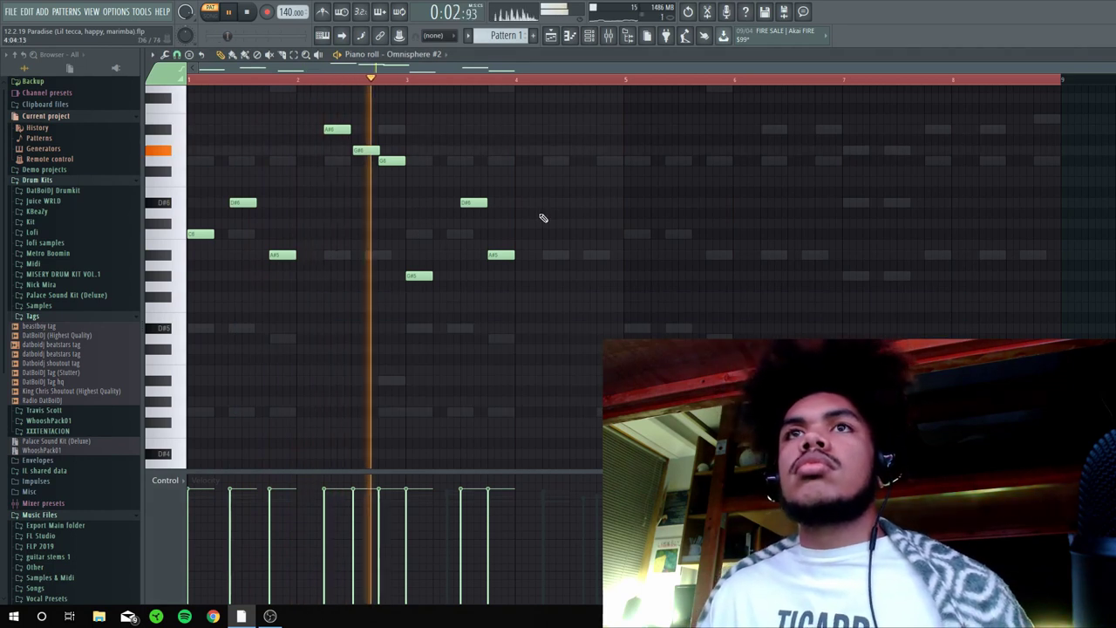
key("space")
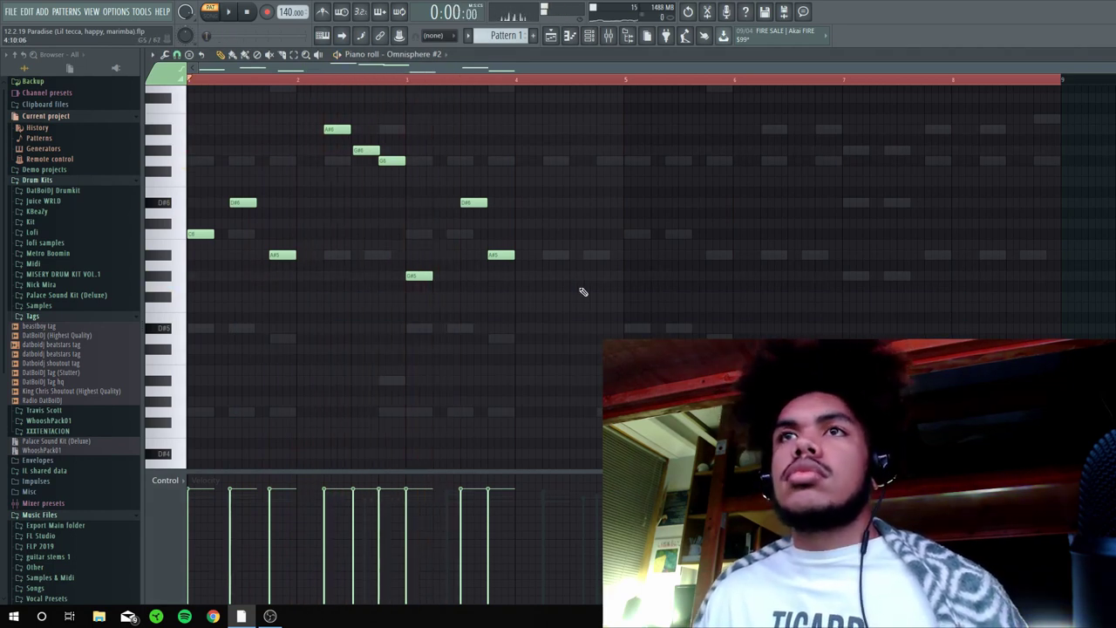
- Replace the bar 3 notes with a copy of the melody's first two bars in bars 3 and 4, and play it
left_click_drag(583, 292, 440, 186)
left_click_drag(480, 327, 187, 86)
key("ctrl+b")
key("space")
left_click_drag(426, 227, 422, 225)
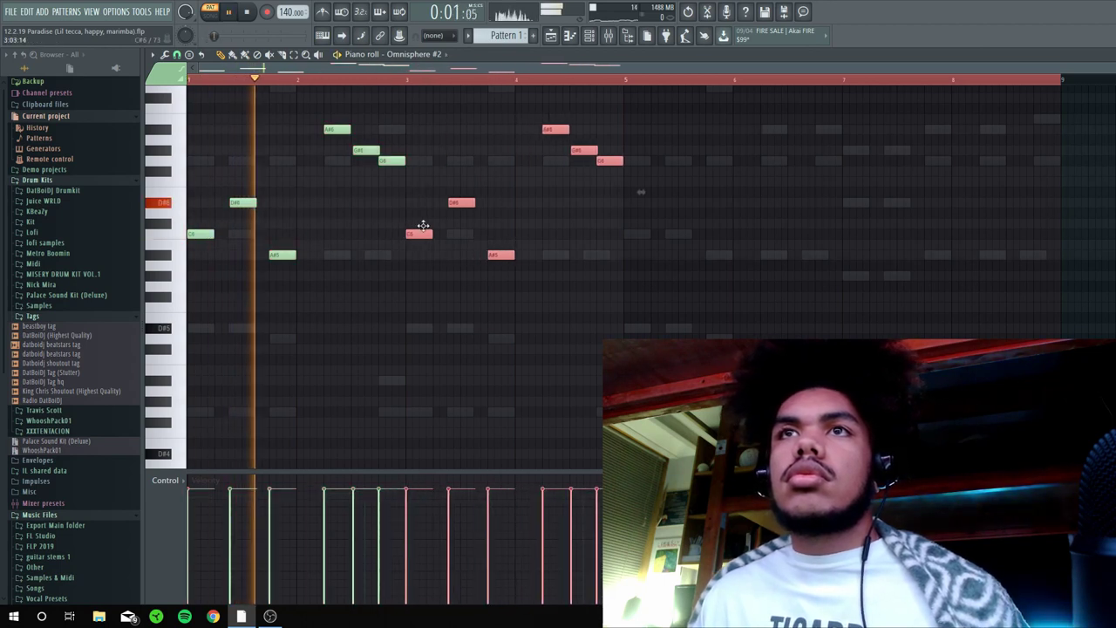
left_click(422, 208, "ctrl")
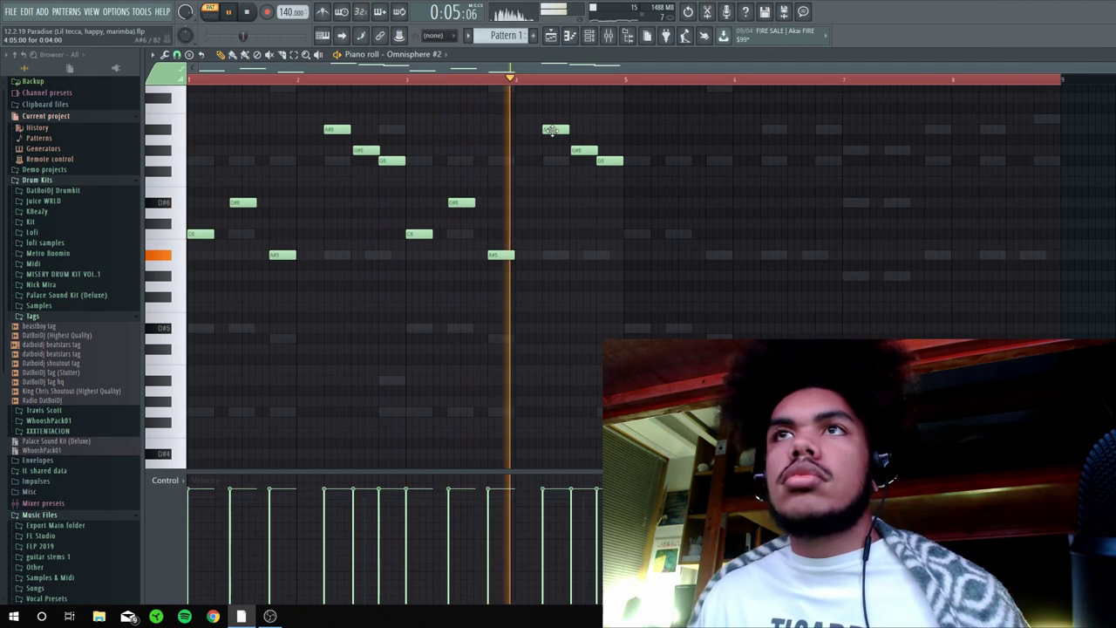
- Play the full eight-bar Omnisphere #2 melody from the beginning
key("space")
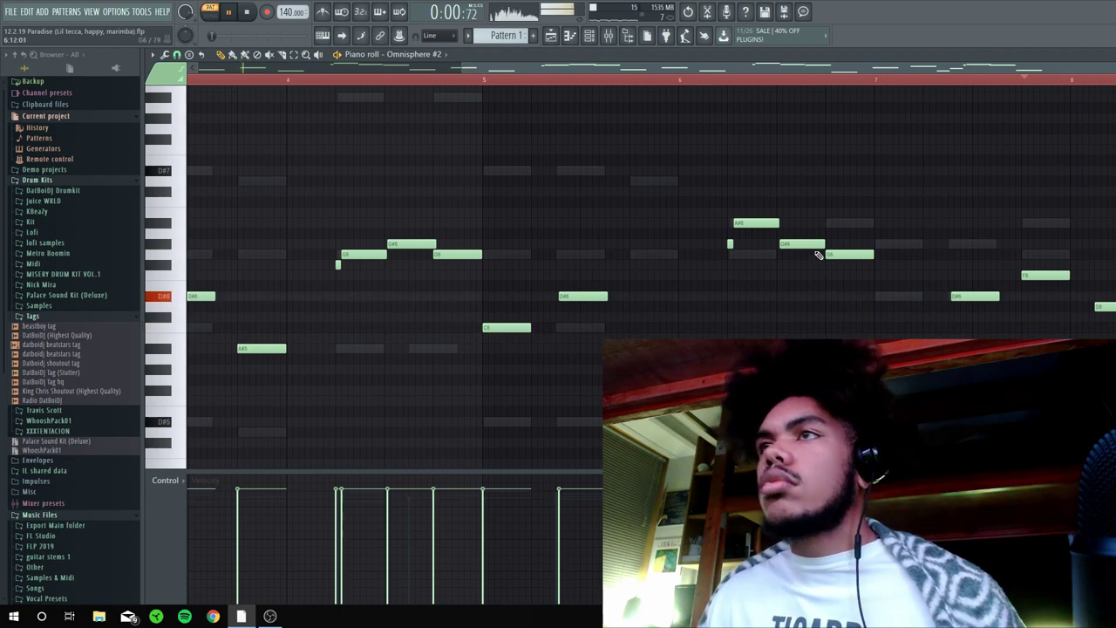
scroll(818, 254, "down", 3)
key("space")
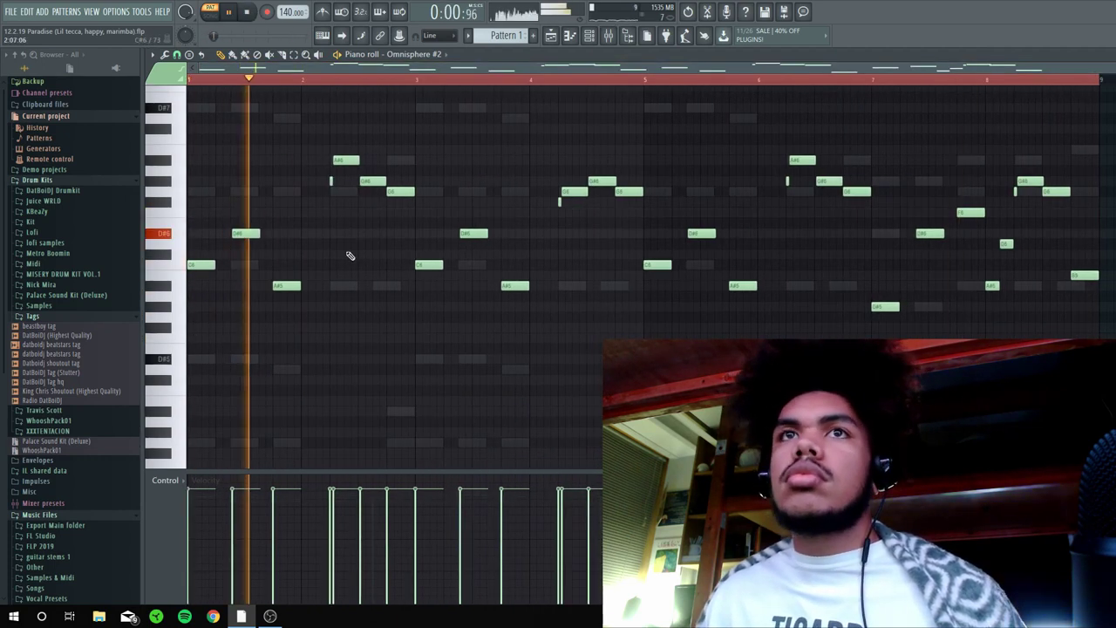
key("space")
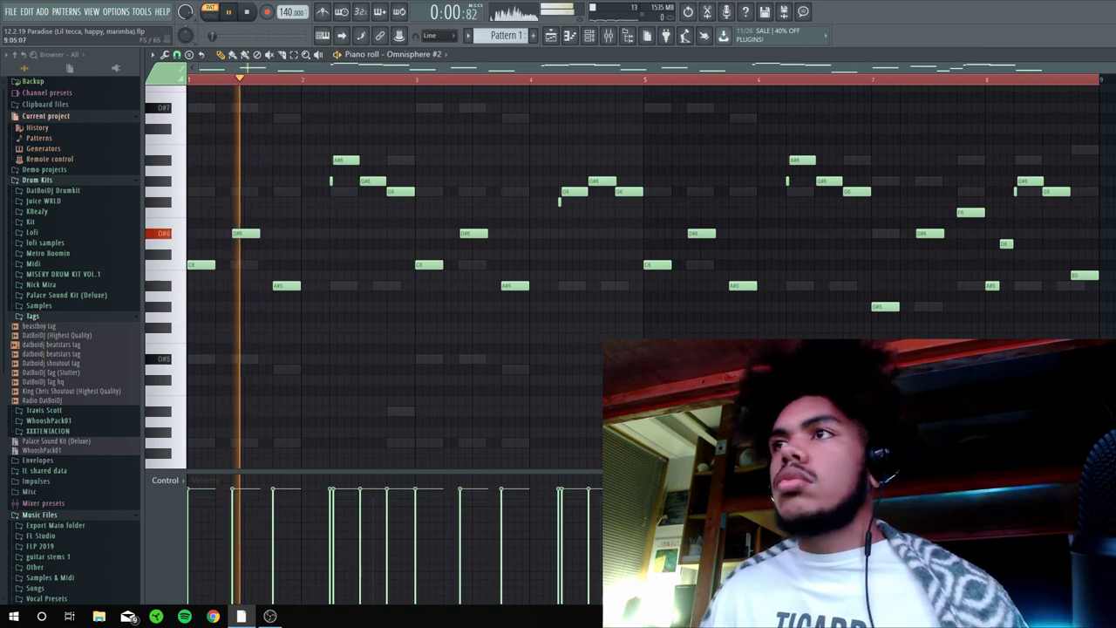
- Shorten all notes of the Omnisphere #2 melody slightly and clear the selection
left_click_drag(1107, 351, 194, 110)
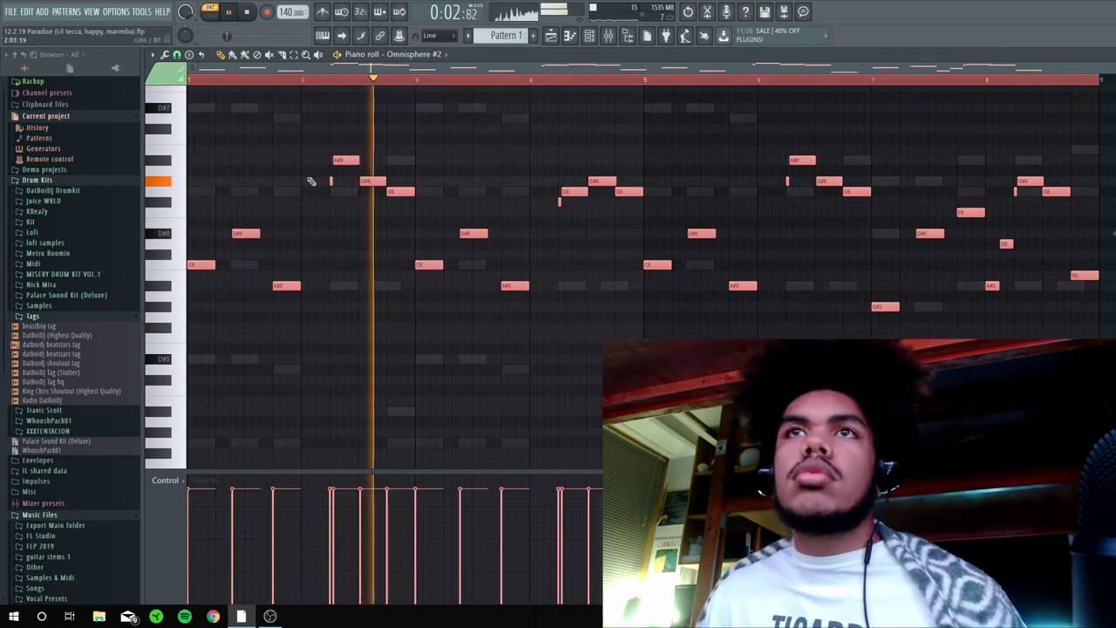
left_click_drag(301, 288, 299, 288)
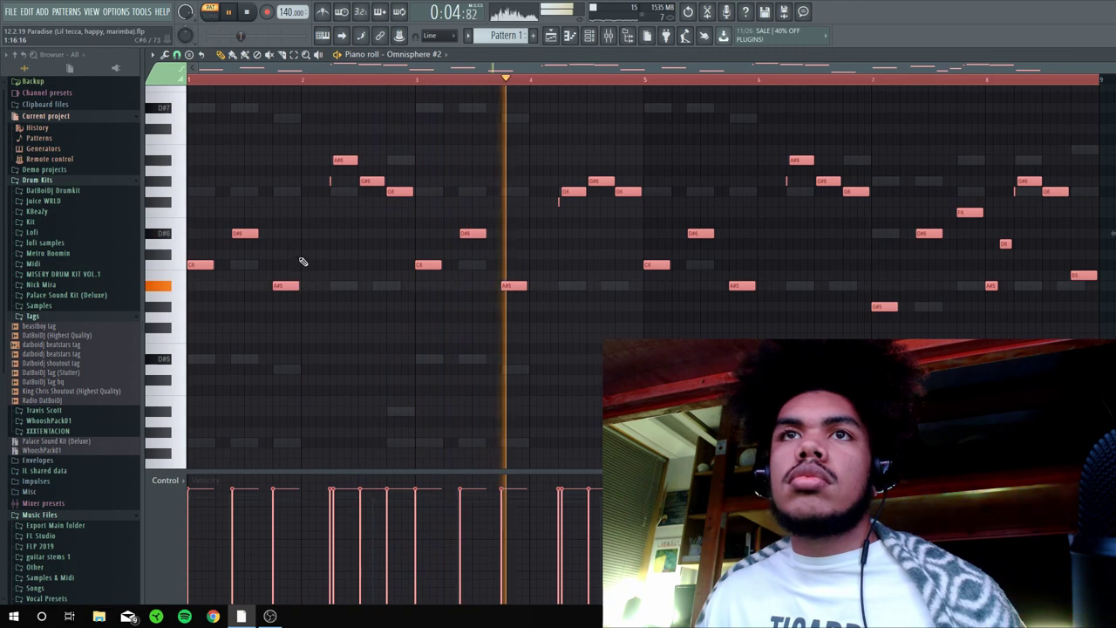
left_click(504, 206, "ctrl")
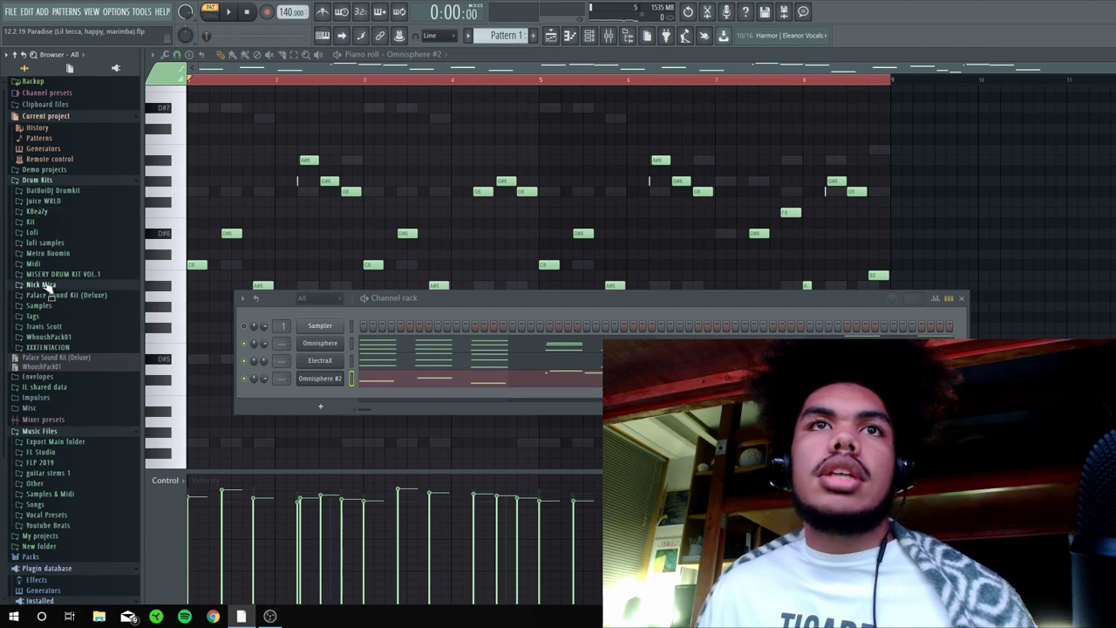
- Add NM - Eighty Clap and NM - Flake Snare from the Nick Mira - Contra drum kit to the channel rack with step hits
left_click(49, 285)
left_click(74, 295)
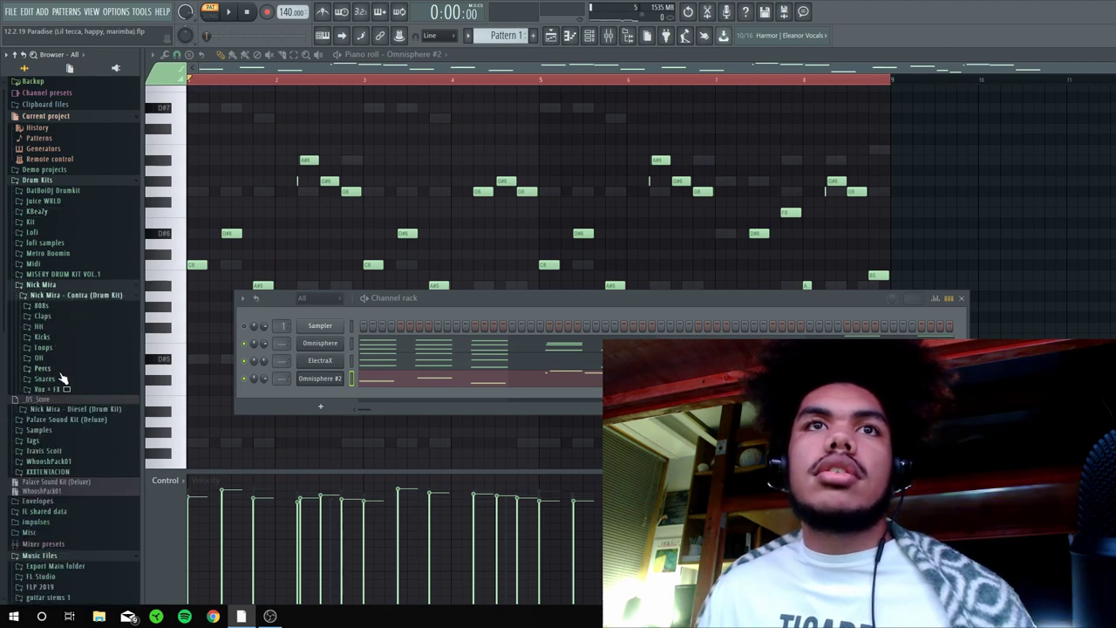
left_click(48, 317)
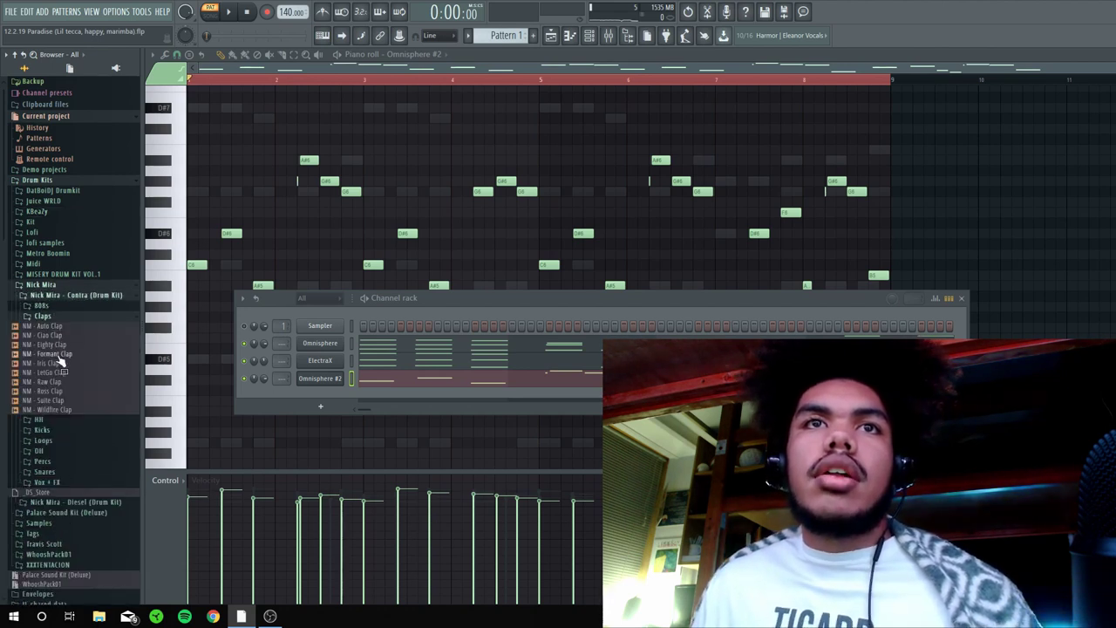
left_click_drag(353, 379, 384, 393)
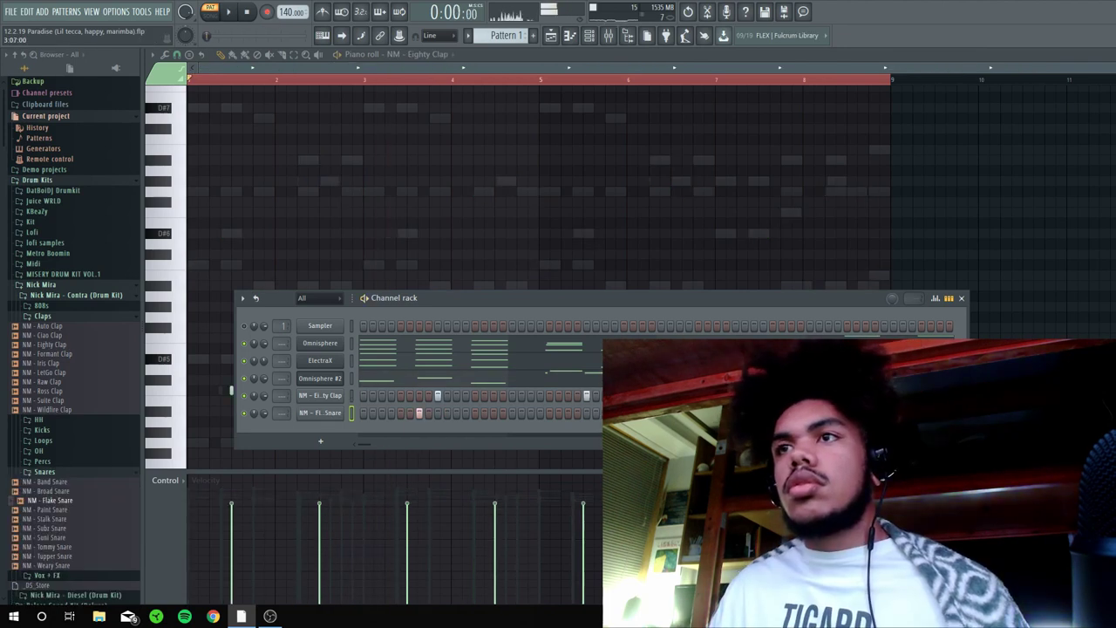
- Play the beat and duplicate the four-bar NM - Flake Snare pattern into bars 5 to 8 in its piano roll
key("space")
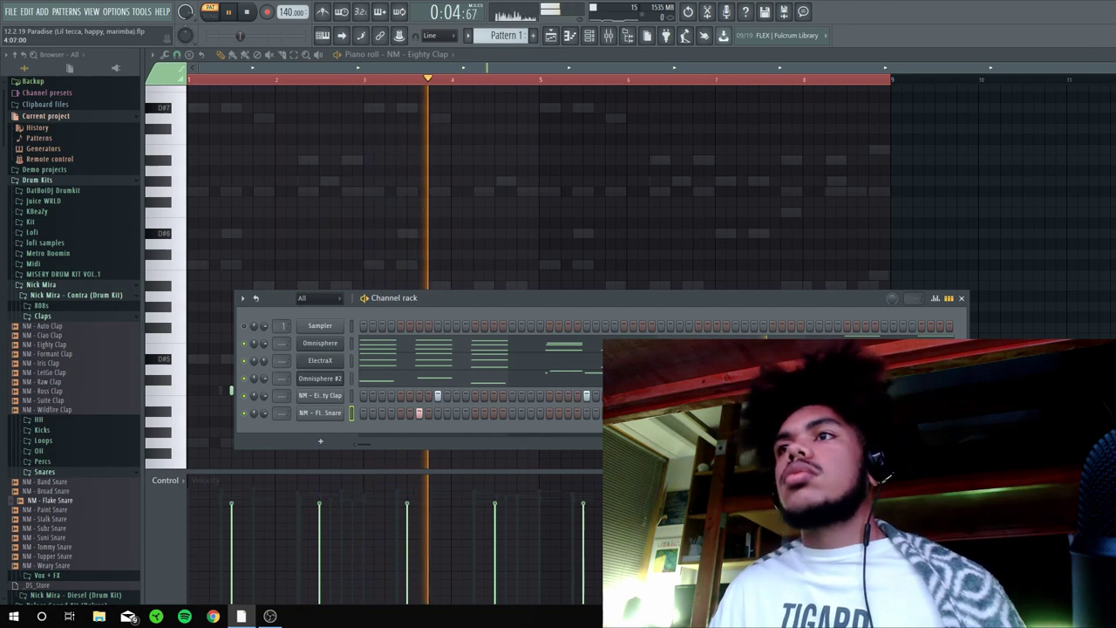
key("F7")
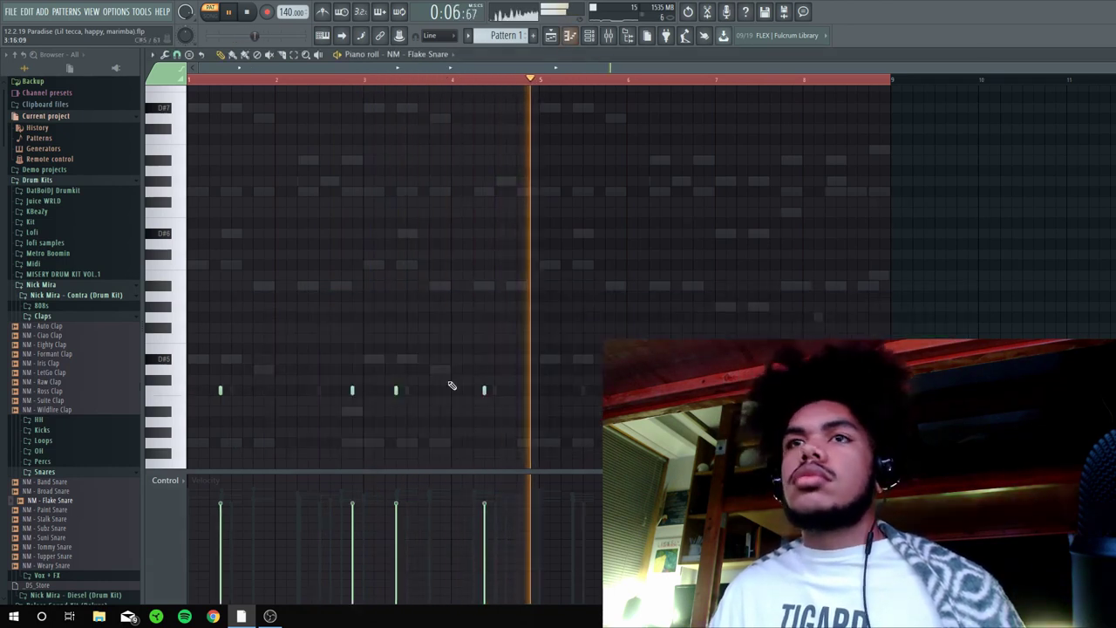
key("ctrl+a")
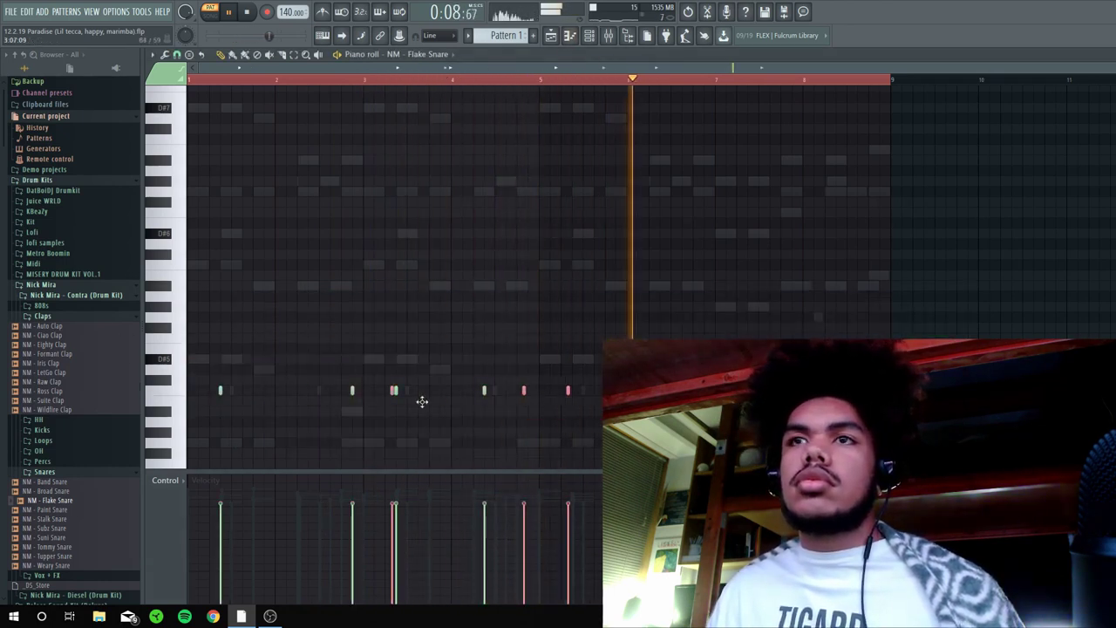
left_click(553, 389)
left_click_drag(555, 409, 584, 408)
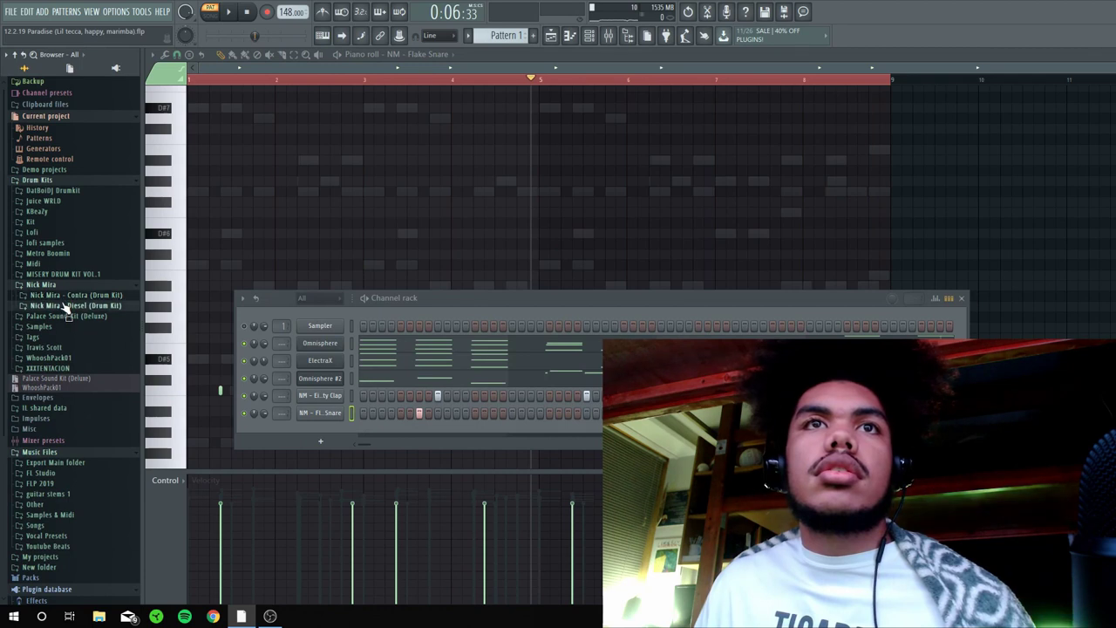
- Add nm - garnish hh from the Nick Mira - Diesel hi-hats to the channel rack, with hits on steps 1 and 3
left_click(66, 306)
left_click(45, 337)
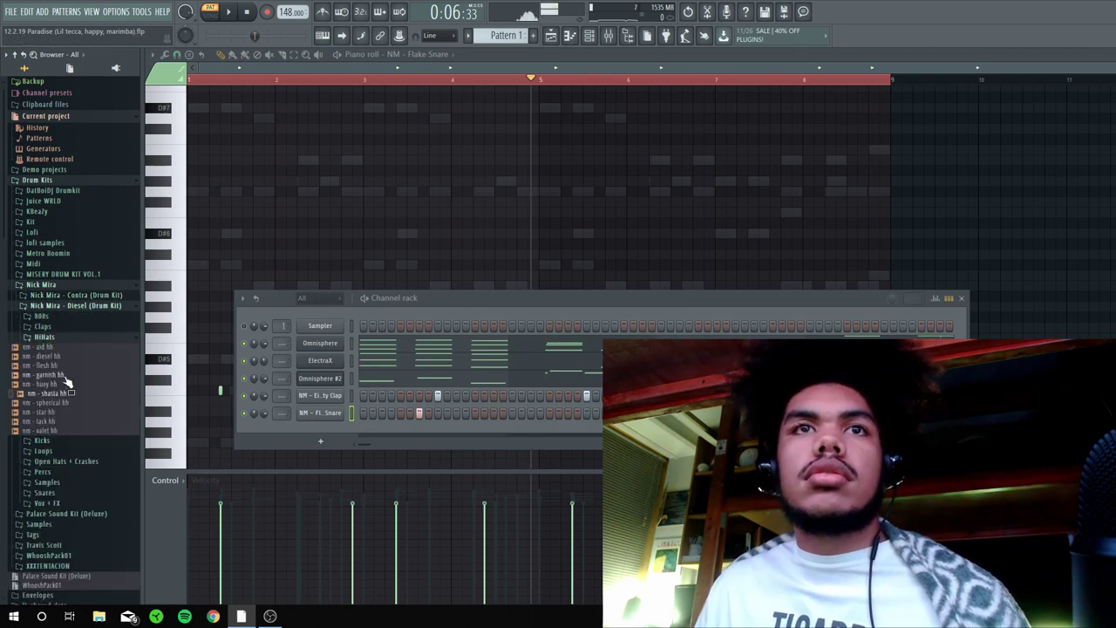
left_click_drag(67, 385, 387, 425)
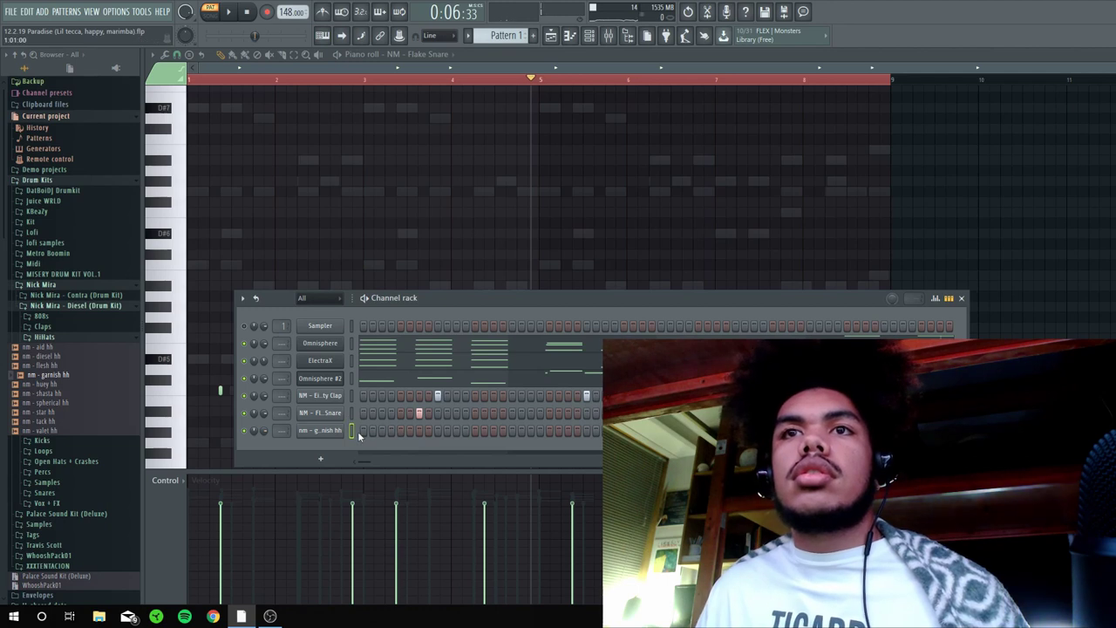
key("F6")
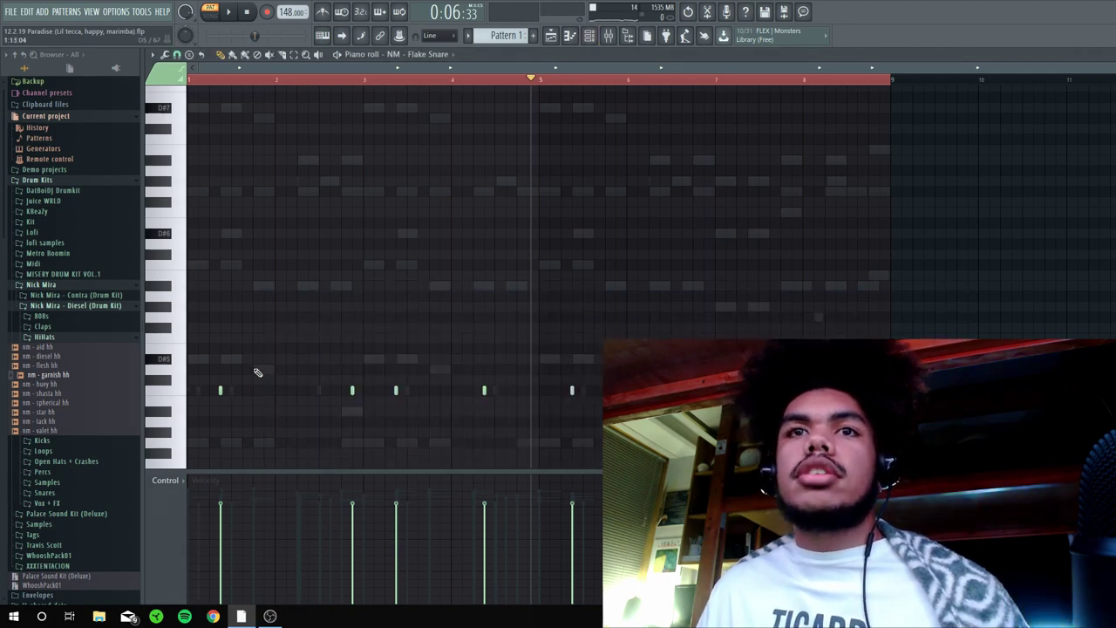
key("F6")
left_click(361, 431)
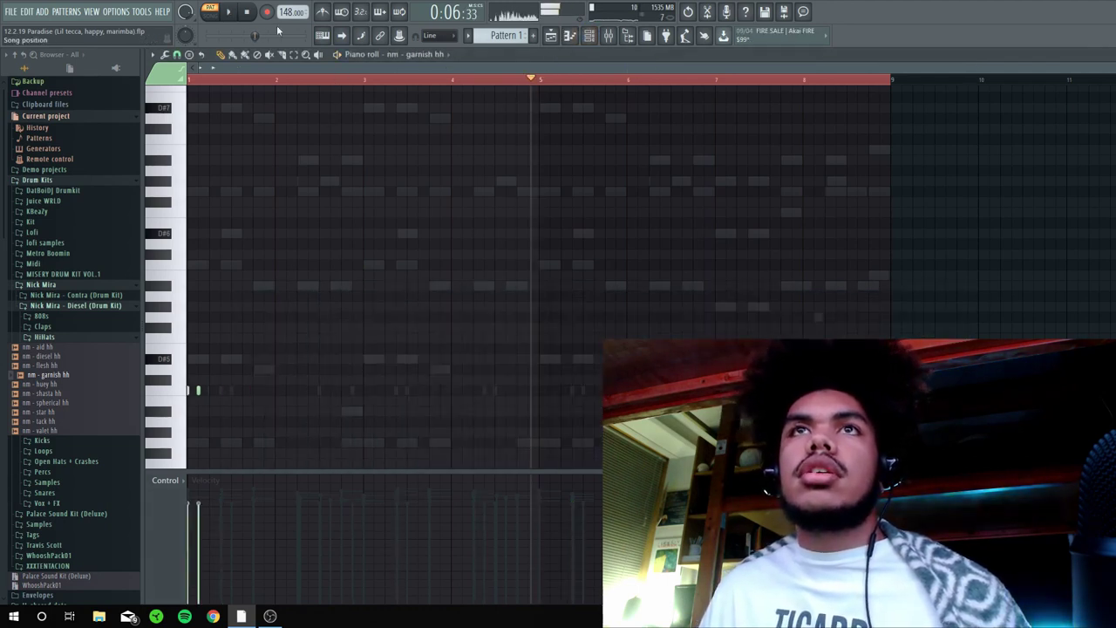
- Slightly lower the velocity of the second nm - garnish hh note and repeat the two hits across all eight bars
left_click(247, 15)
key("space")
scroll(322, 69, "up", 5)
key("space")
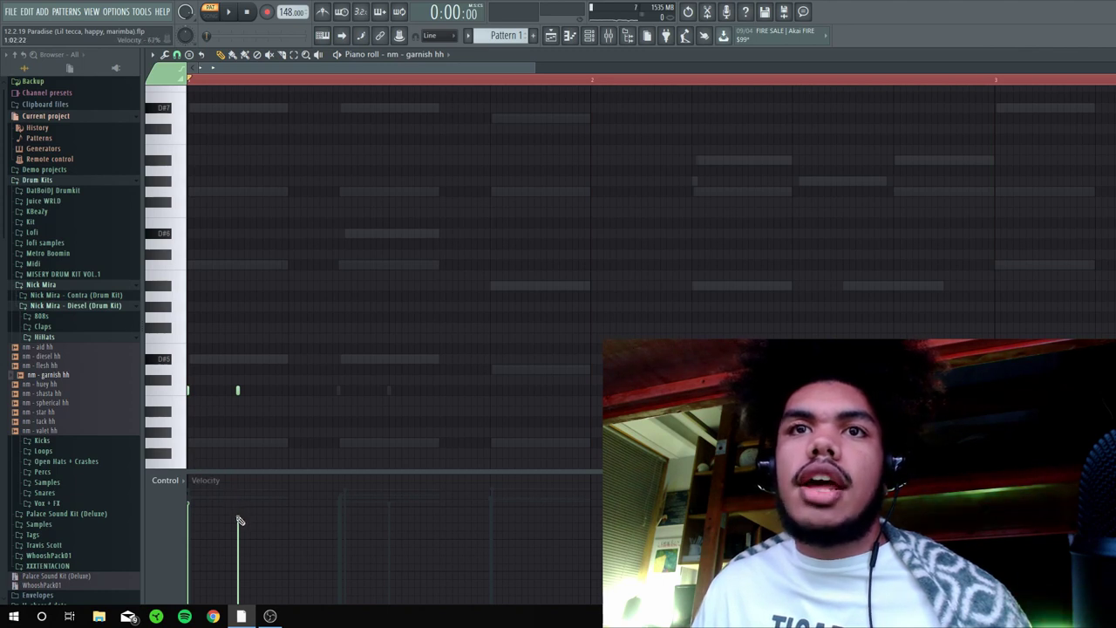
key("space")
key("space")
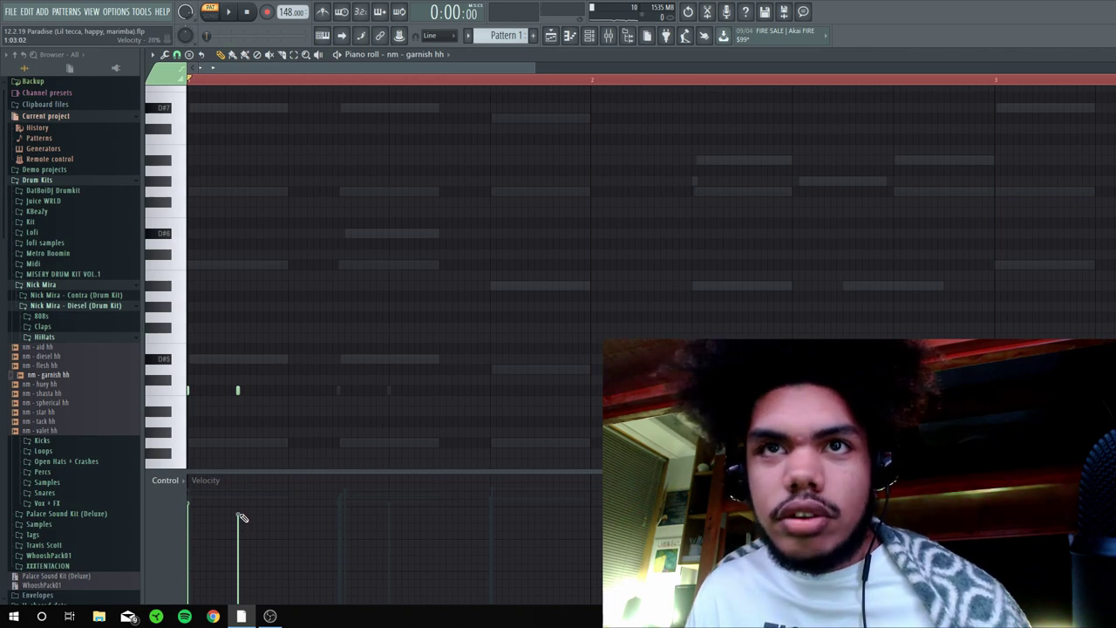
key("space")
key("space")
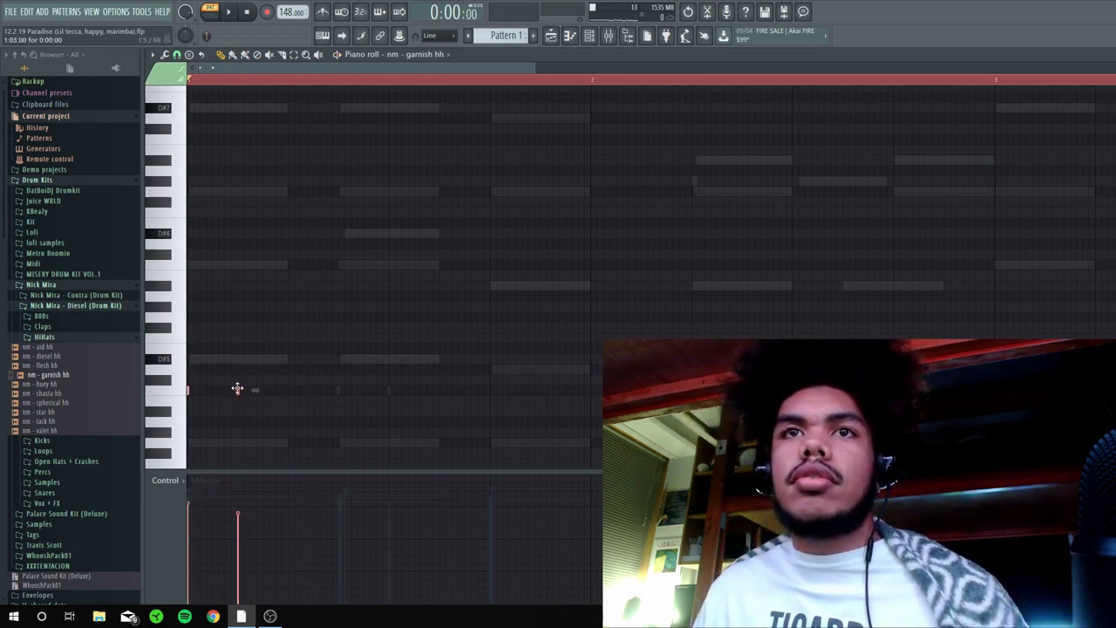
key("ctrl+a")
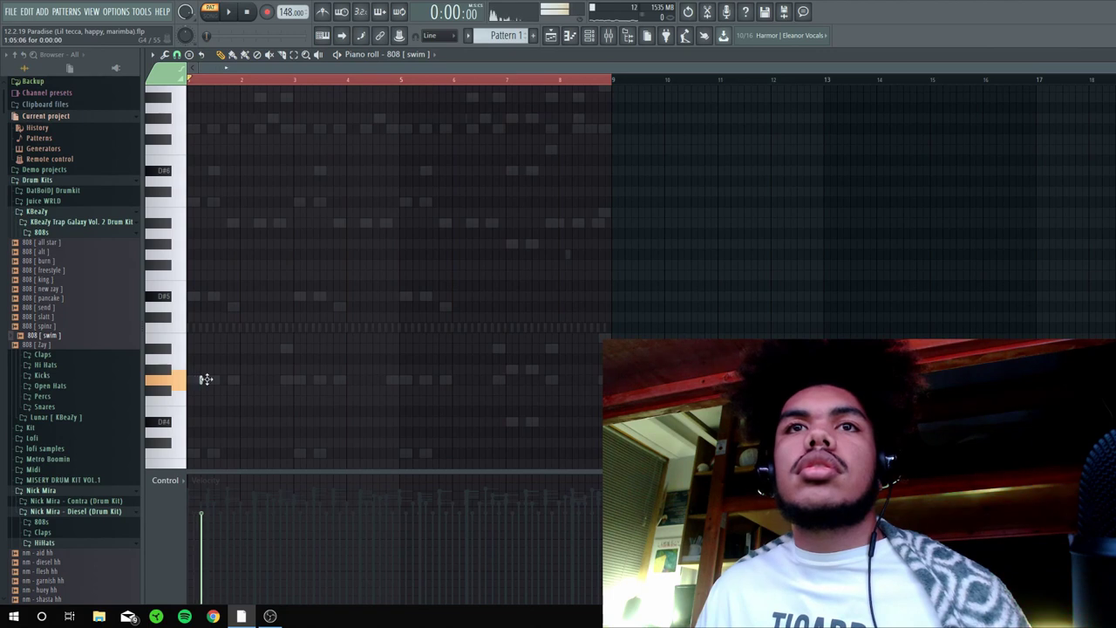
- Lengthen the opening 808 [ swim ] note to about half a bar in its piano roll
key("F6")
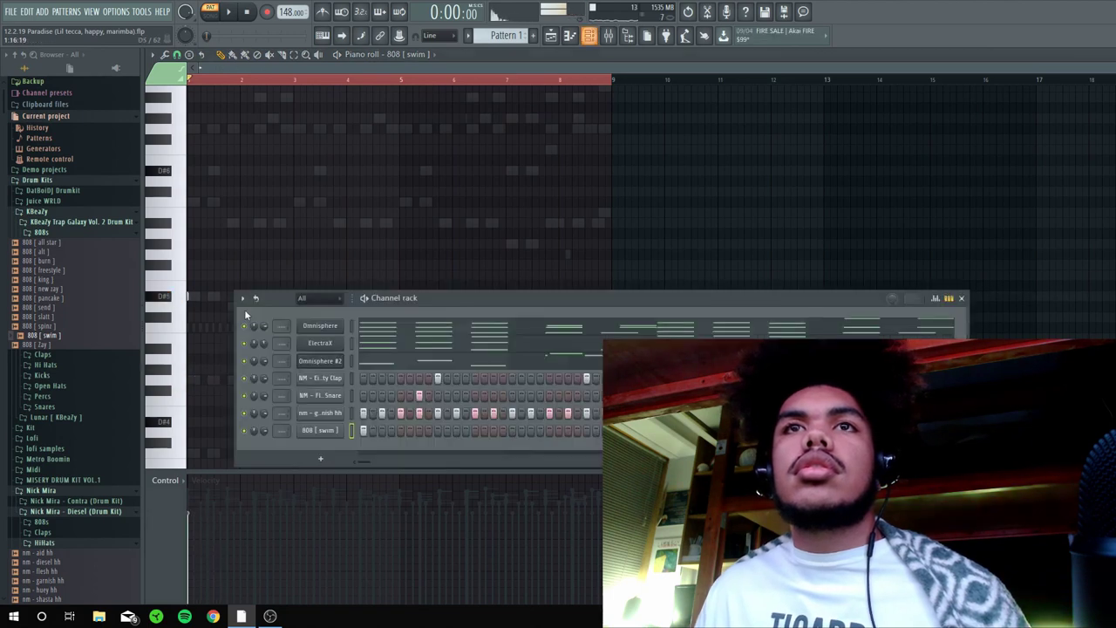
right_click(311, 431)
left_click(404, 508)
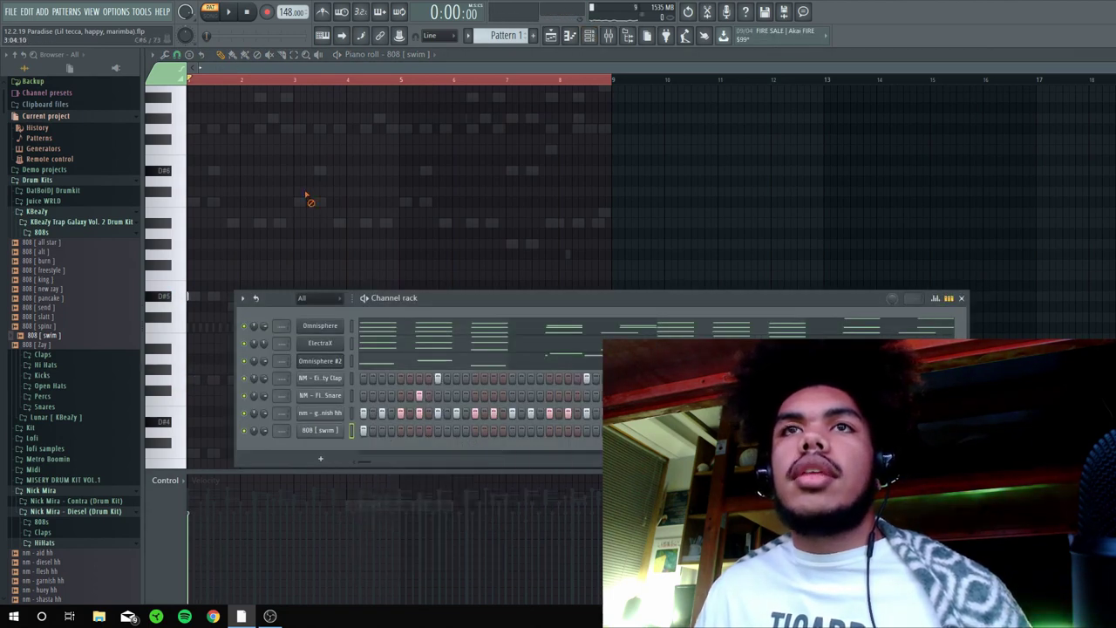
key("F6")
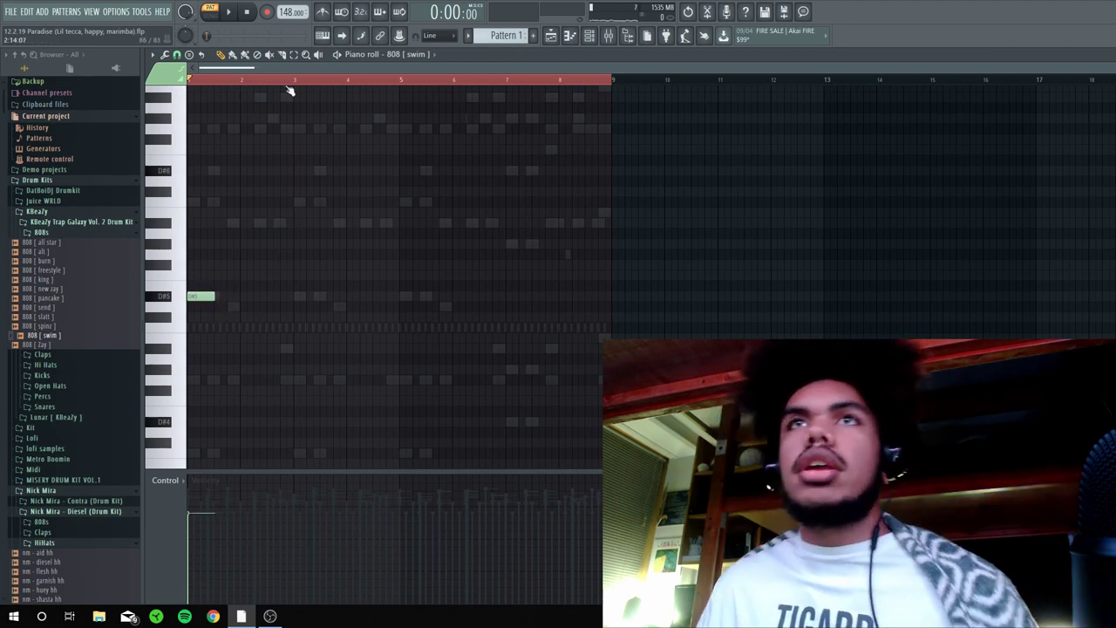
scroll(291, 90, "up", 2)
left_click(213, 300)
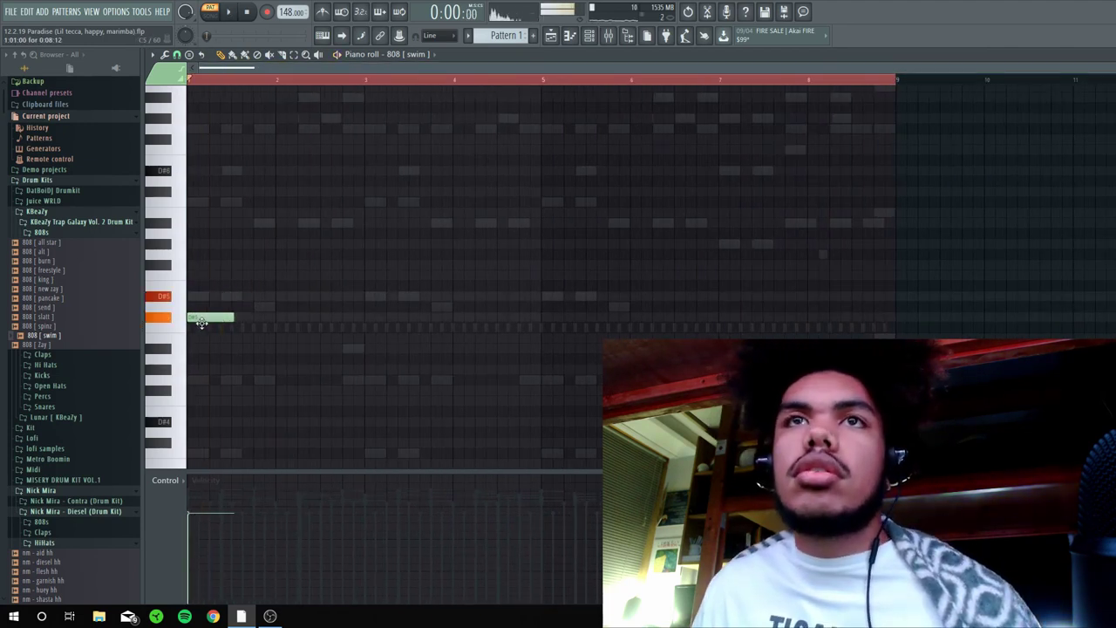
- Move the opening 808 [ swim ] note to C6 and clear the selection
key("space")
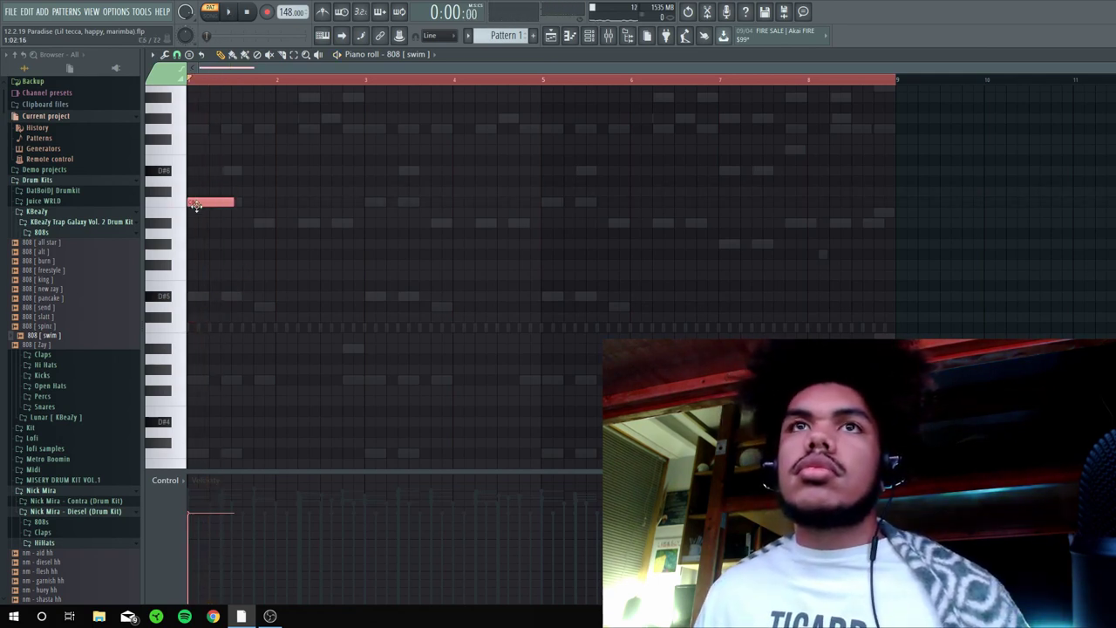
left_click(206, 228, "ctrl")
key("space")
key("space")
key("F6")
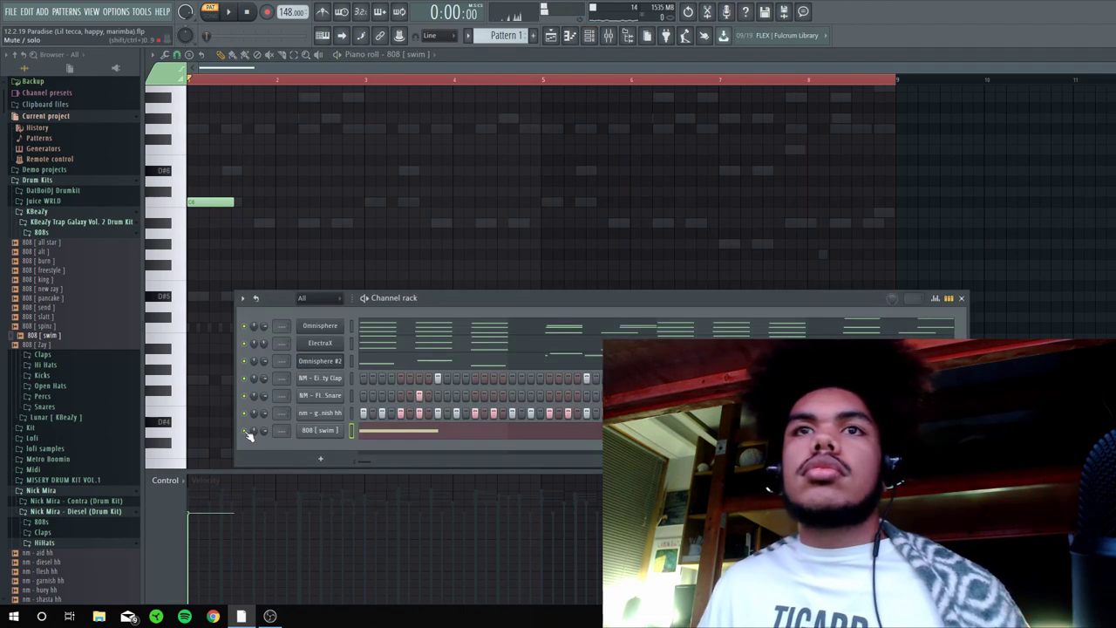
key("F6")
- Add two A#5 notes at 1:13 and 2:11 and a C6 note at bar 3 to the 808 [ swim ] line while auditioning it
key("space")
scroll(272, 288, "up", 1)
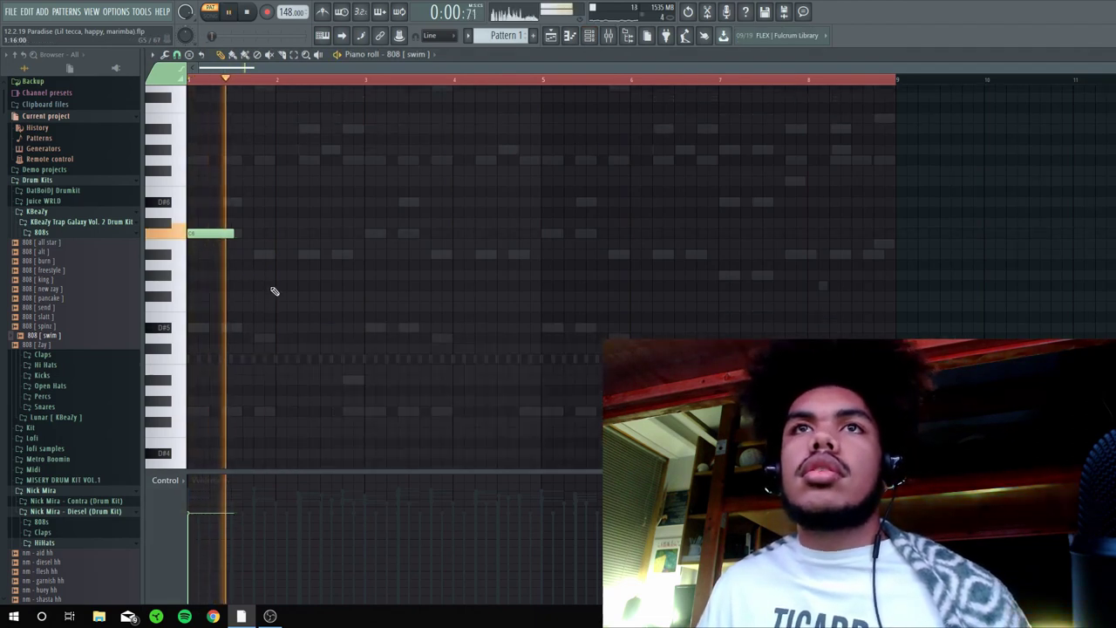
key("space")
key("space")
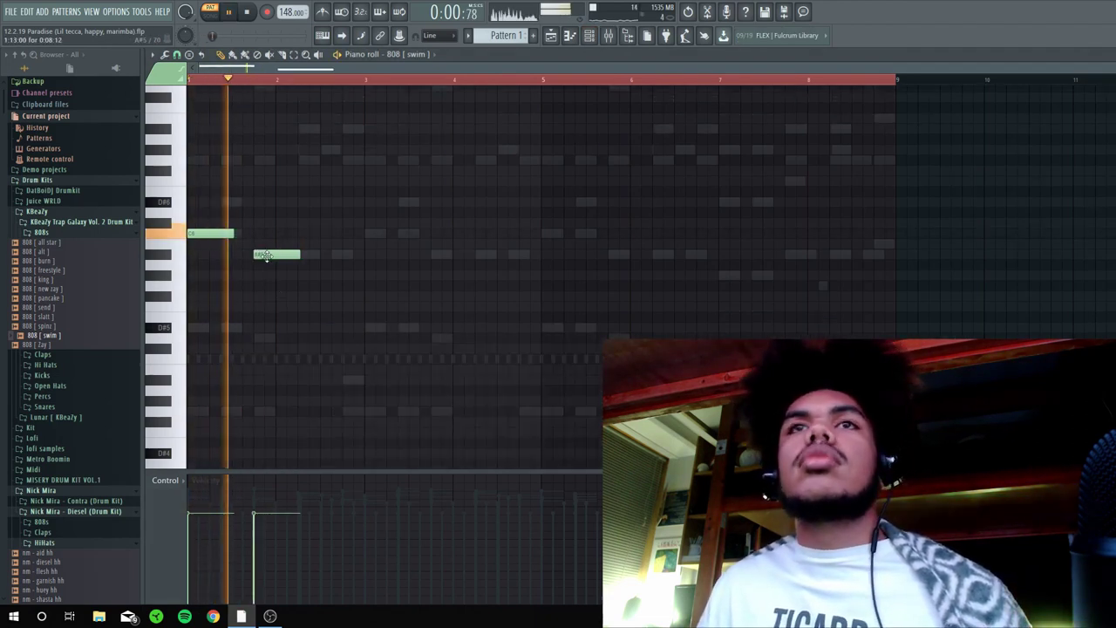
left_click(334, 254)
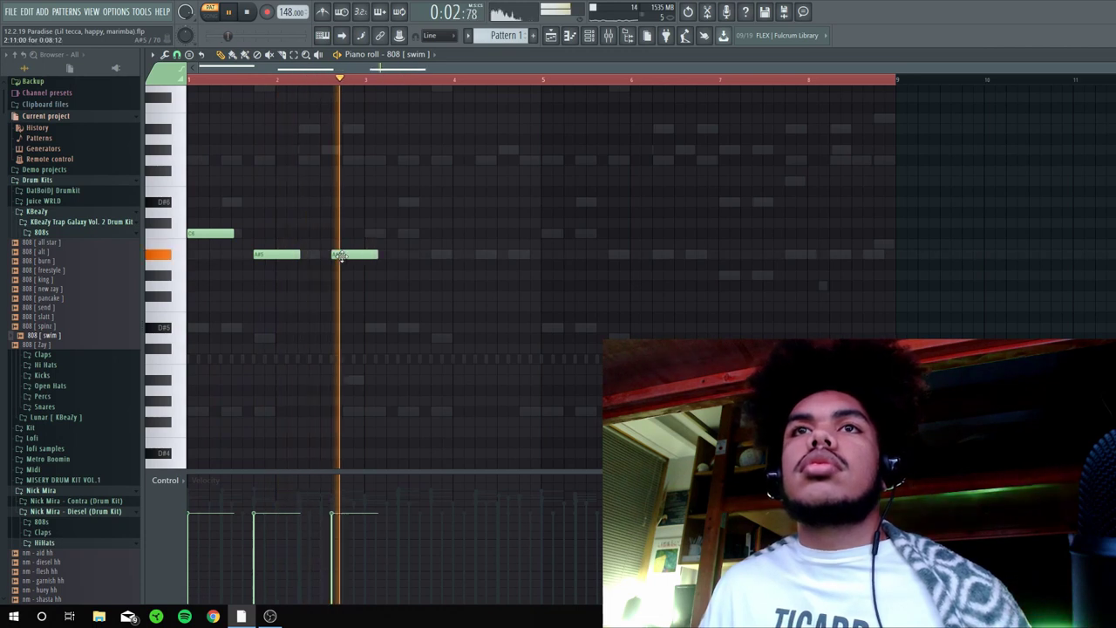
key("space")
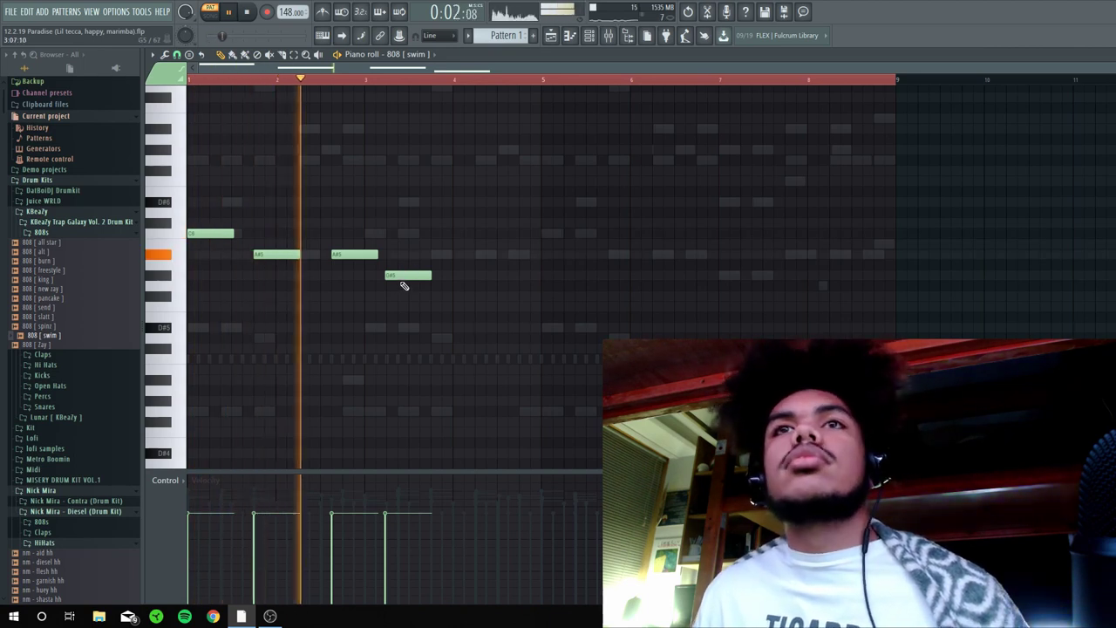
left_click_drag(393, 277, 382, 278)
key("space")
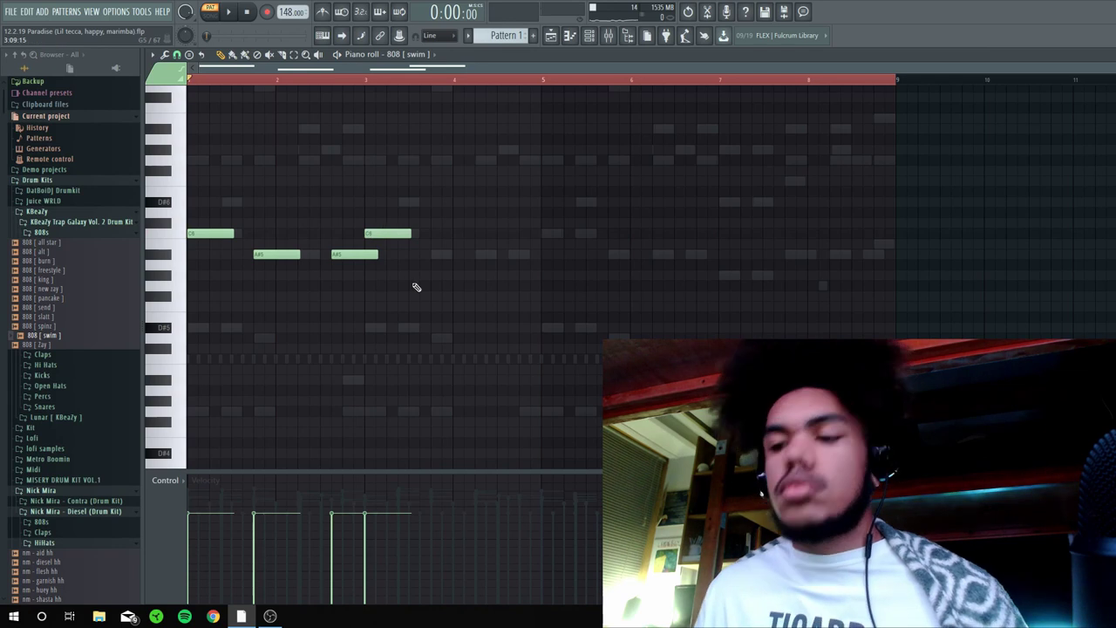
- Apply quick legato to the 808 [ swim ] notes and continue the bassline through bar 8 using C5, A#5 and G#5 notes
key("ctrl+l")
key("space")
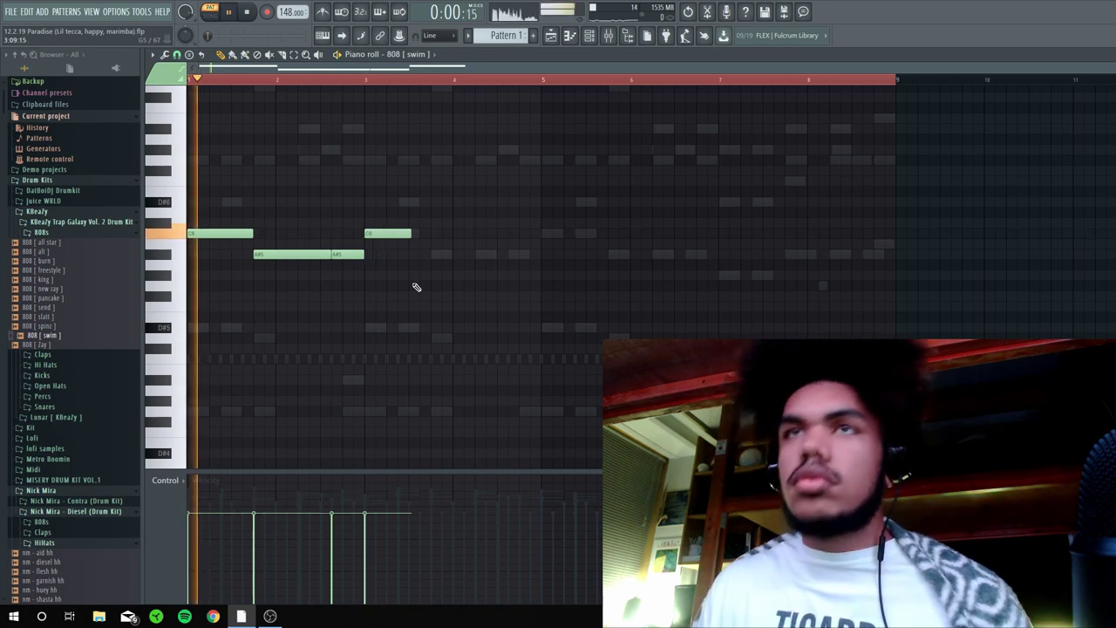
key("space")
left_click(433, 234)
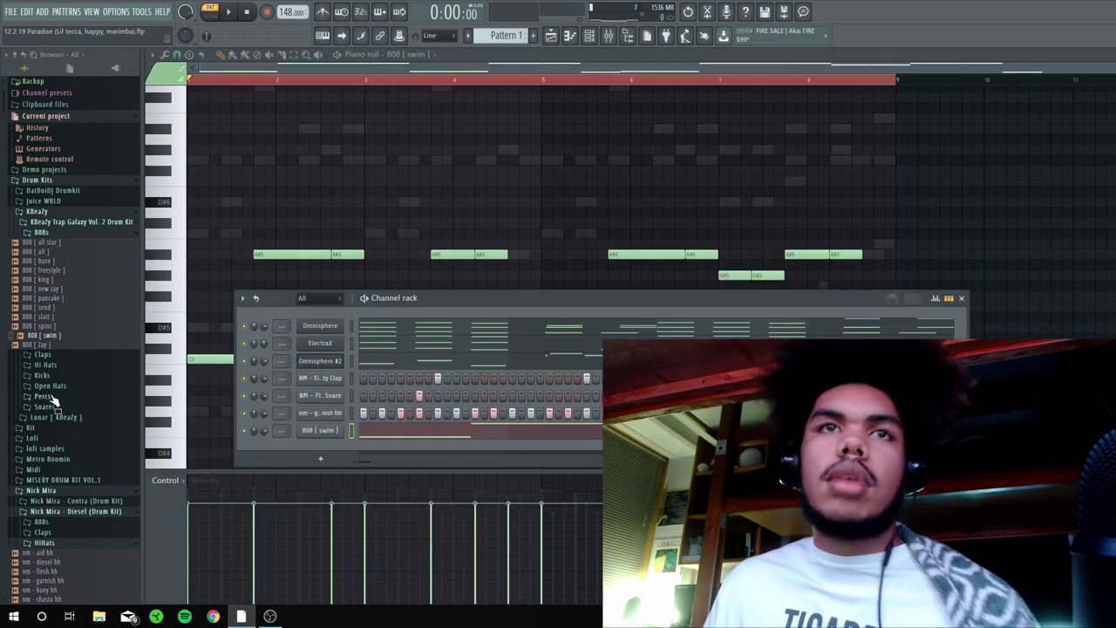
- Add perc [ recycle ] from the KBeaZy Trap Galaxy Vol. 2 percs, with hits on step 5 of bars 1 and 3
left_click(42, 396)
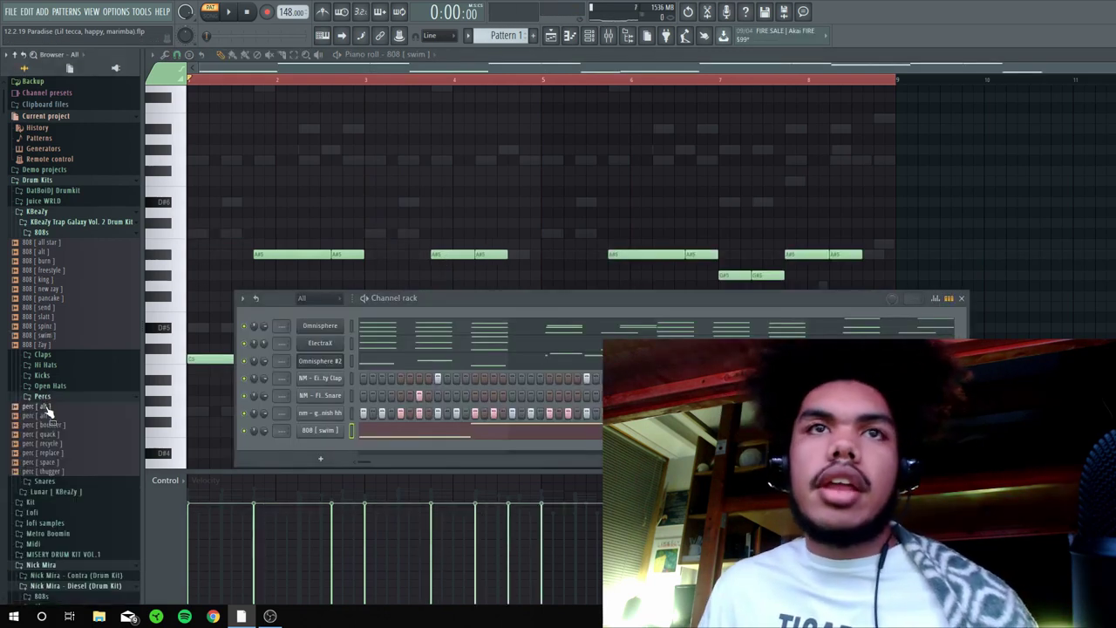
left_click(54, 433)
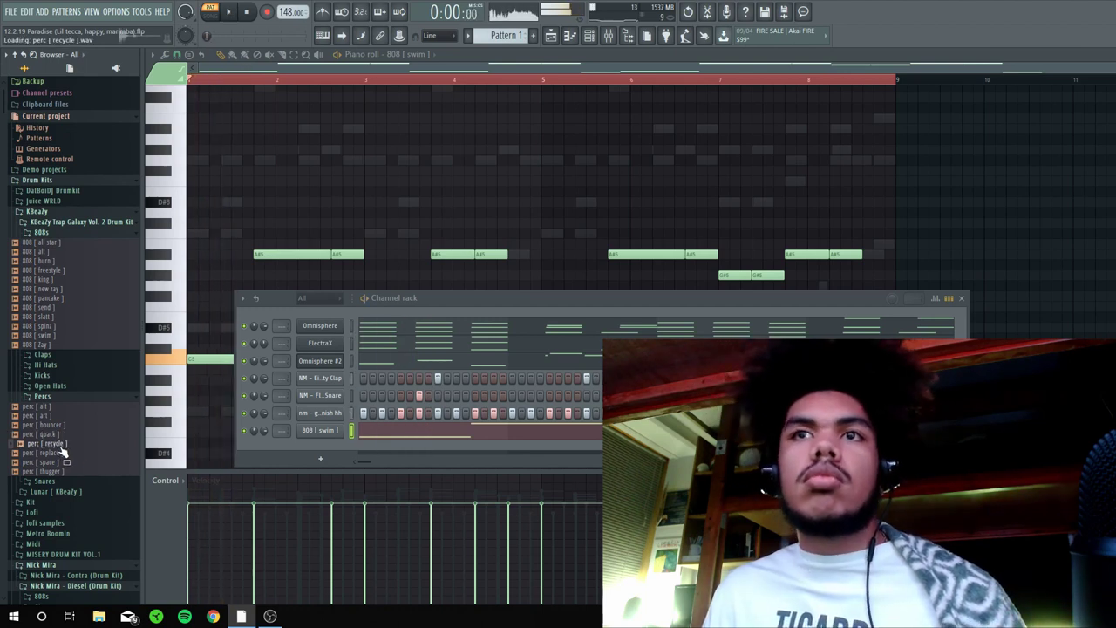
left_click_drag(376, 455, 384, 454)
key("space")
left_click(400, 448)
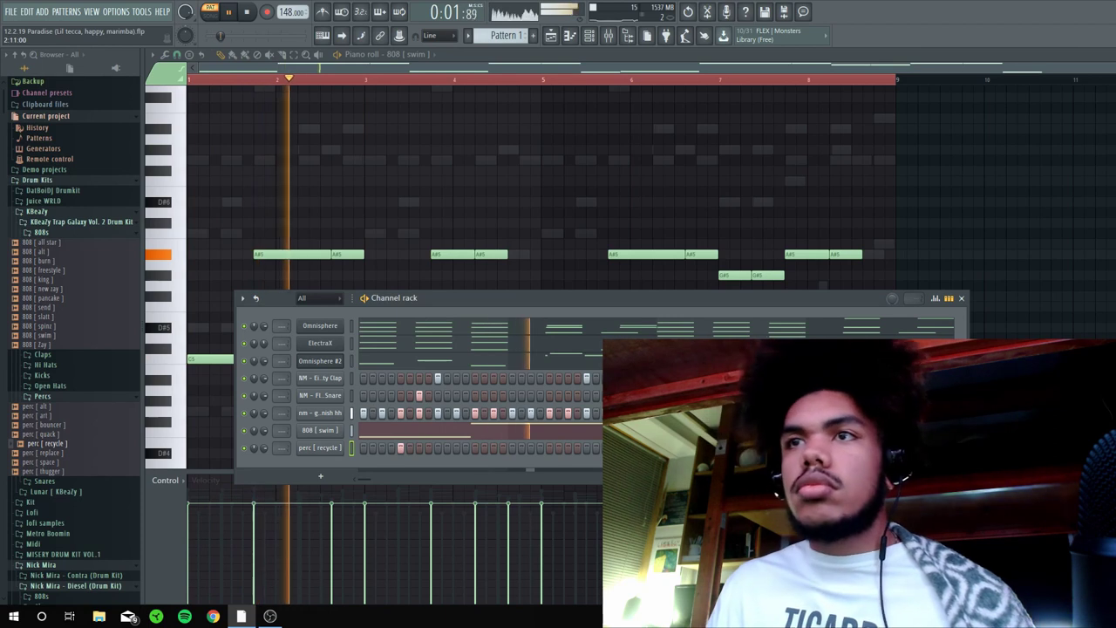
key("space")
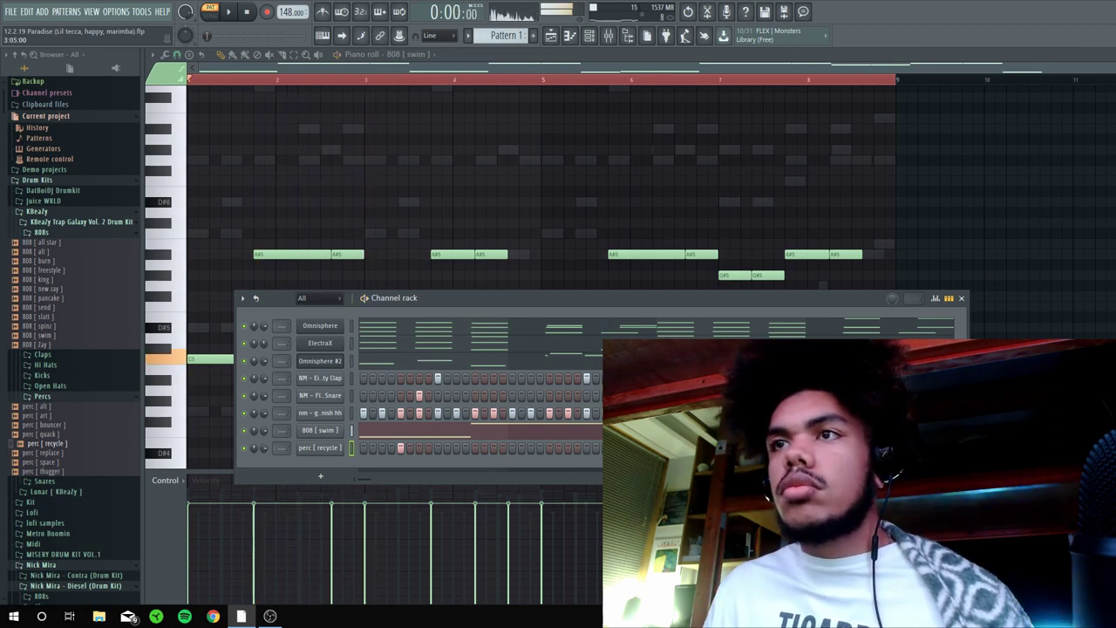
key("space")
- Duplicate the four-bar perc [ recycle ] pattern into bars 5 to 8 in its piano roll
key("F6")
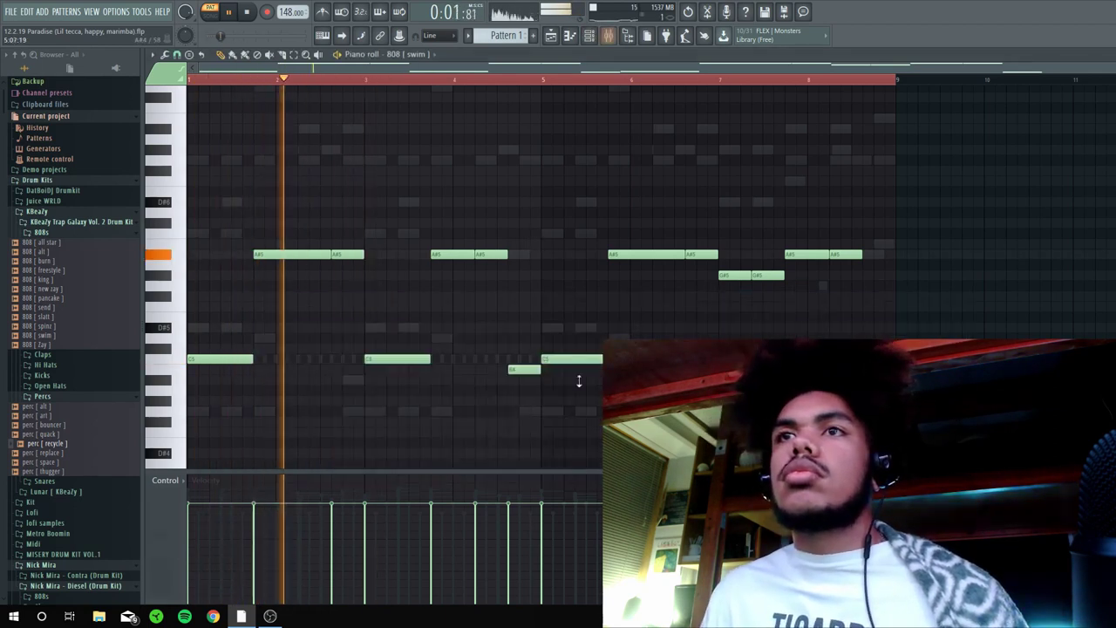
key("F9")
key("F5")
key("F7")
left_click_drag(481, 426, 413, 406)
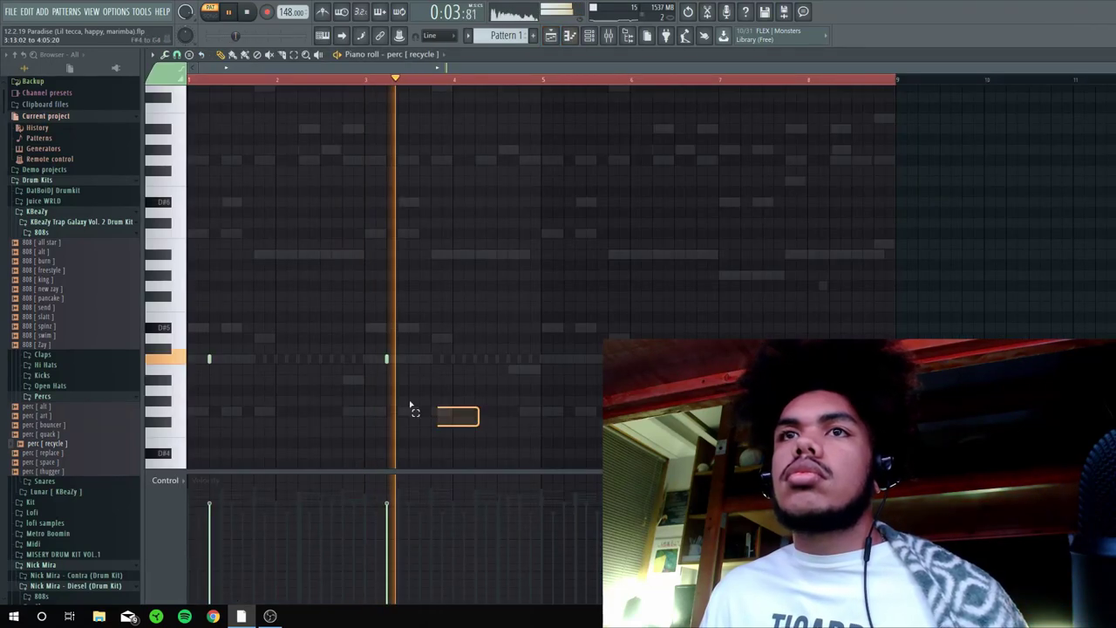
left_click_drag(543, 80, 174, 122)
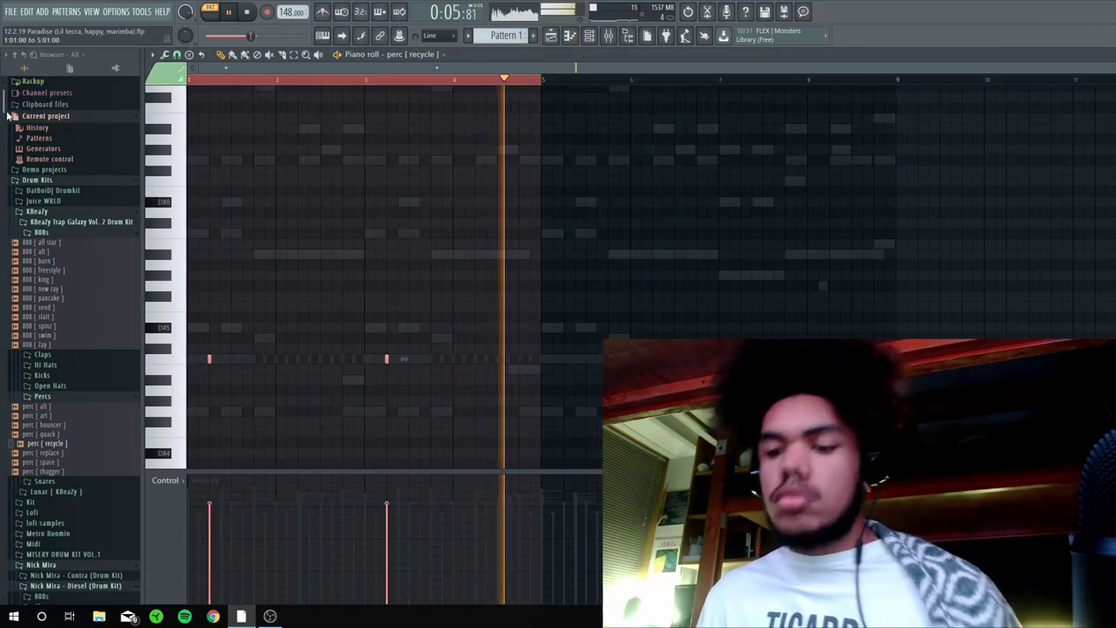
key("ctrl+b")
- Move the 808 [ swim ] channel above NM - Eighty Clap and route the eight channels to mixer inserts 1 to 8
key("F6")
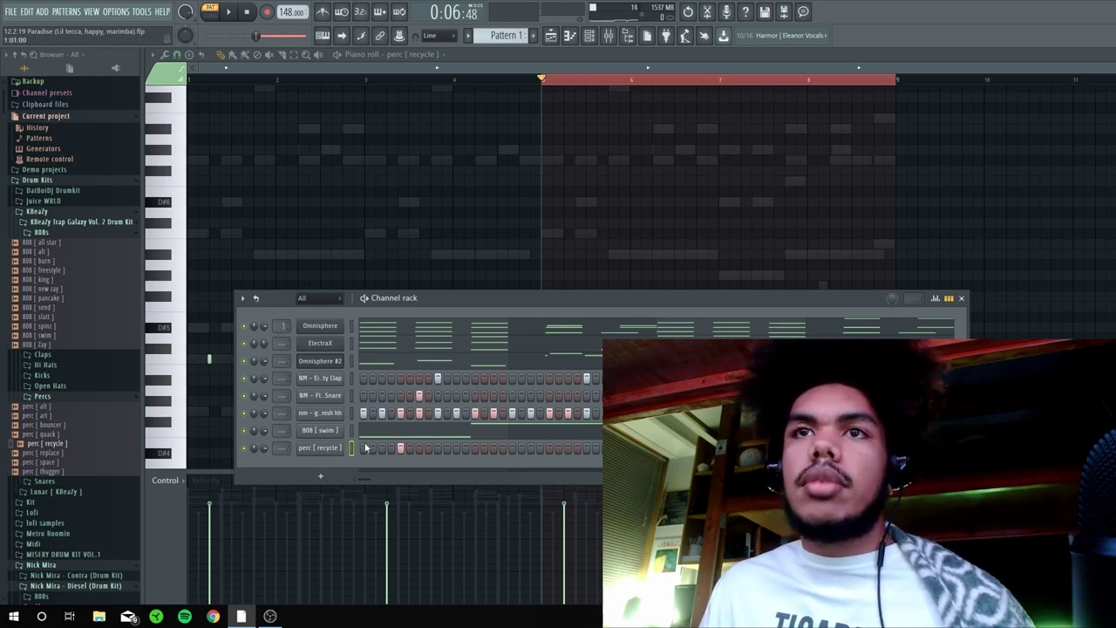
key("alt+Up")
key("alt+Up")
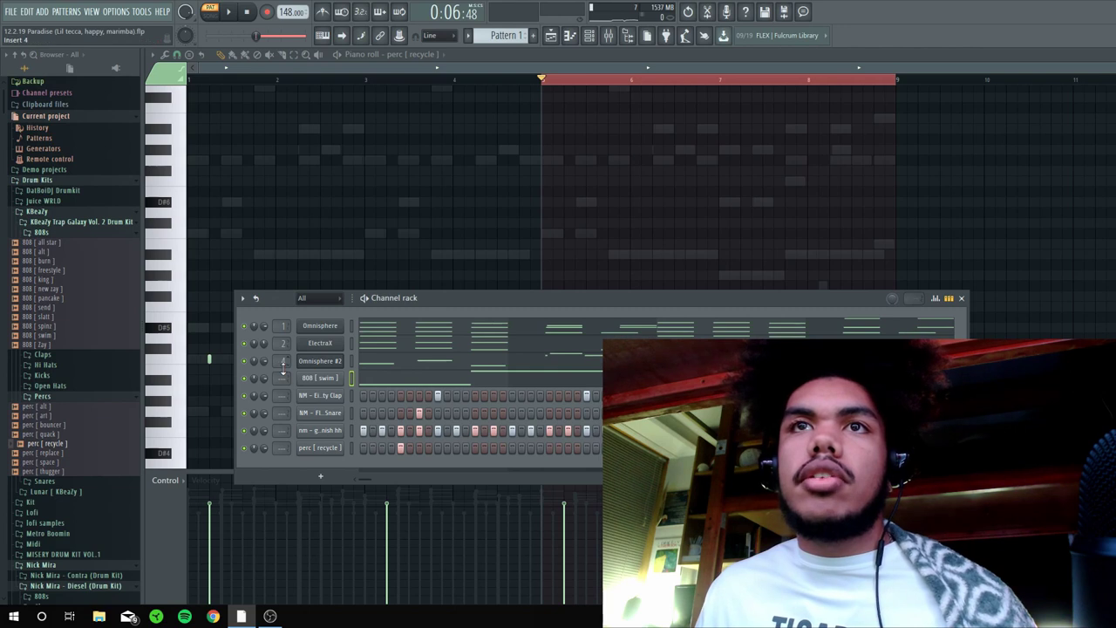
- Balance the mixer faders of inserts 1 to 8 during playback, pulling the 808's insert 4 down to minimum
key("F9")
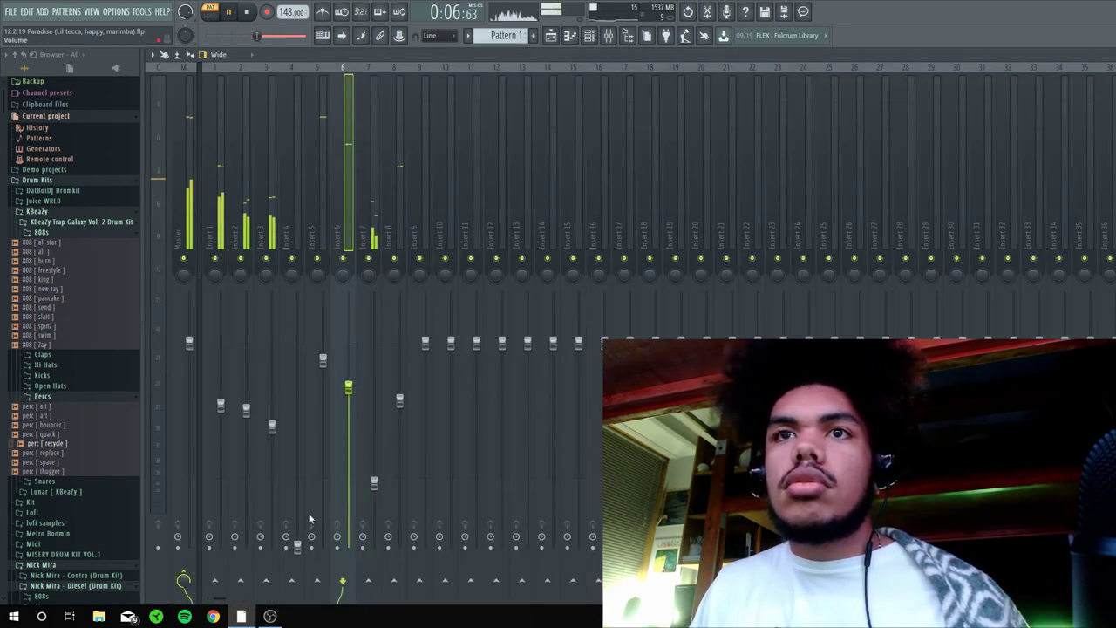
left_click(297, 546)
key("F6")
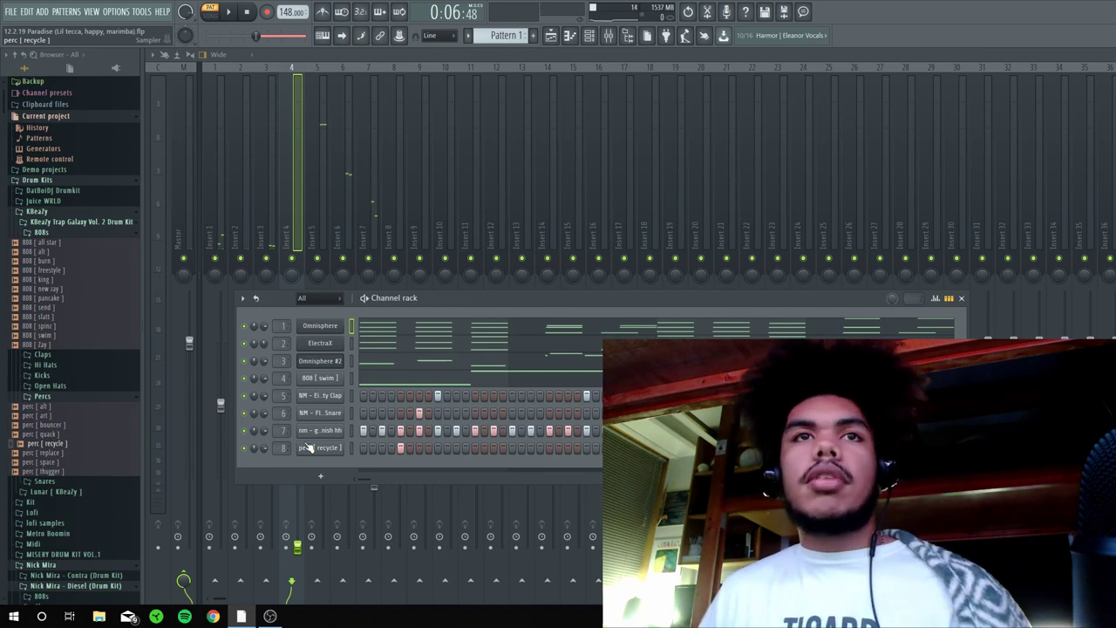
- Add Kick [ bear ] from the Lunar [ KBeaZy ] kicks to the channel rack with a hit on step 1
left_click(63, 223)
left_click(66, 233)
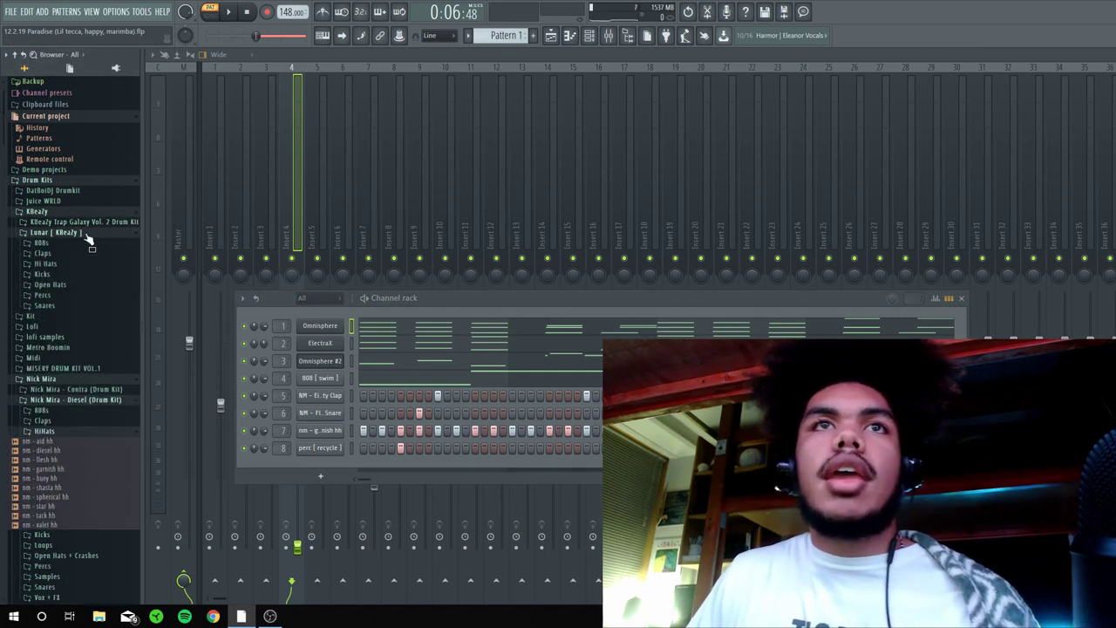
left_click(63, 275)
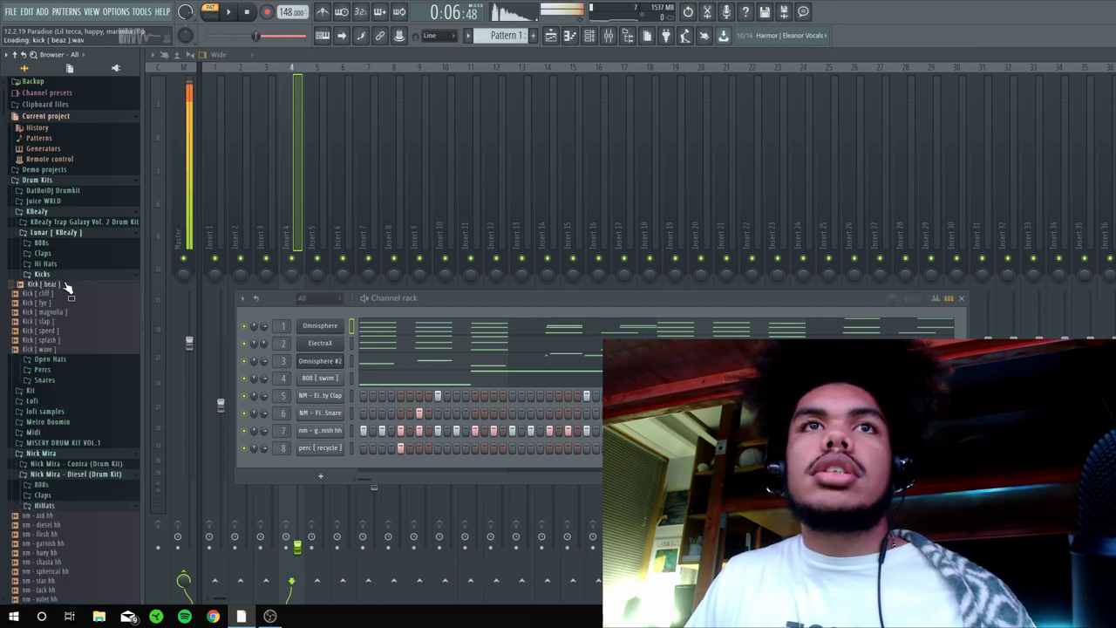
left_click_drag(370, 460, 350, 469)
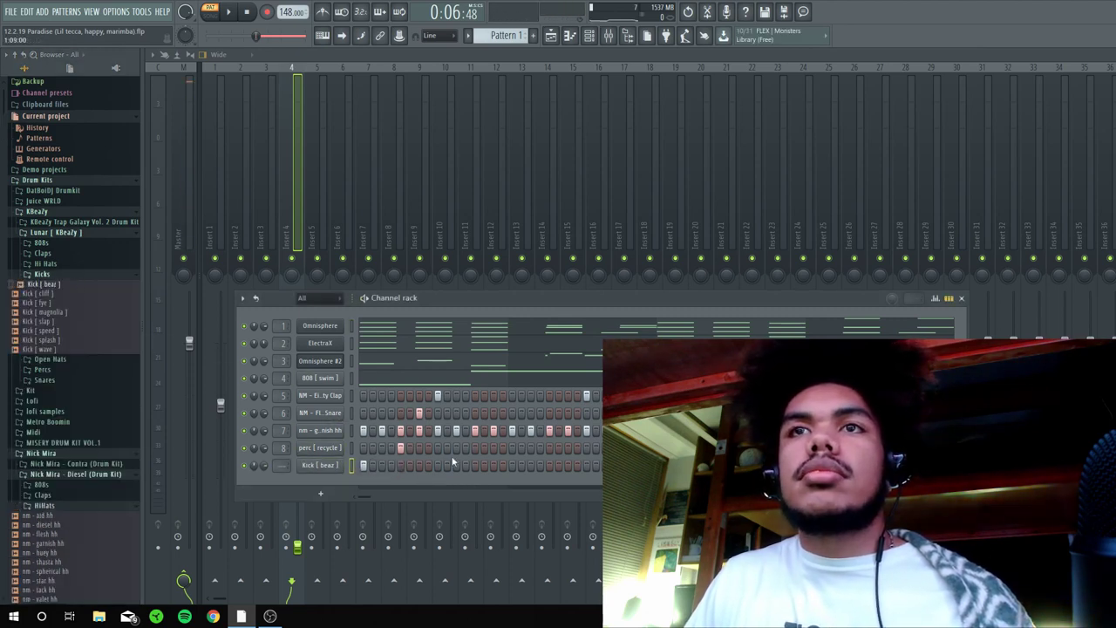
- Fill in the kick's piano roll hits to match the 808's rhythm and route the channel to mixer insert 9
key("F6")
key("F6")
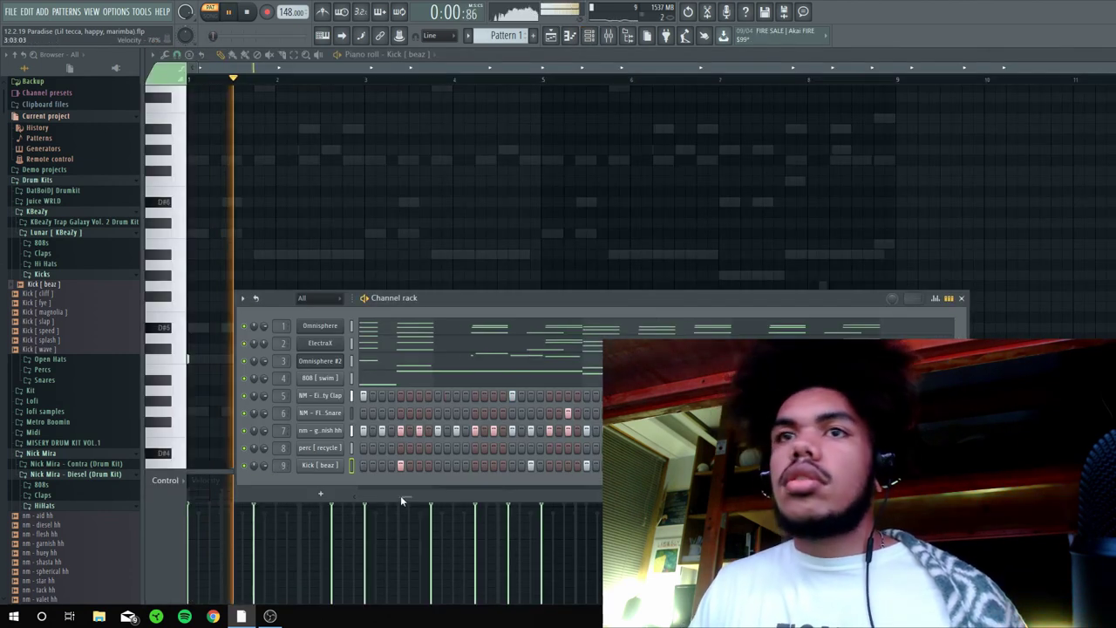
key("F6")
key("F6")
- Lower the kick's insert 9 fader to about -3.1 dB and raise the 808's insert 4 fader to about -1.7 dB
key("F9")
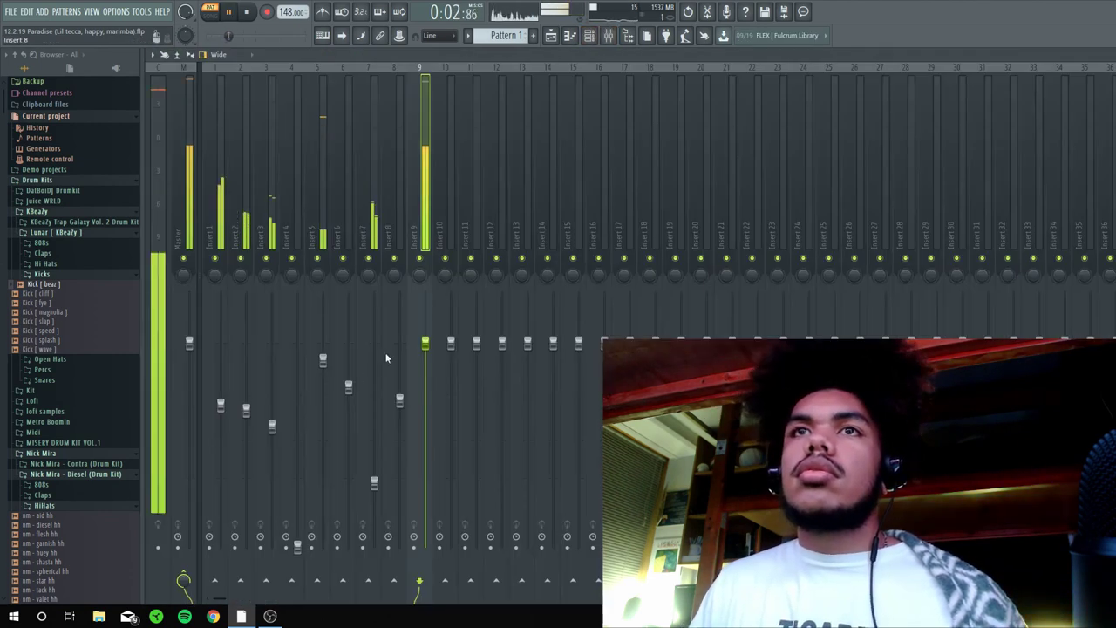
key("space")
left_click_drag(426, 346, 426, 369)
key("space")
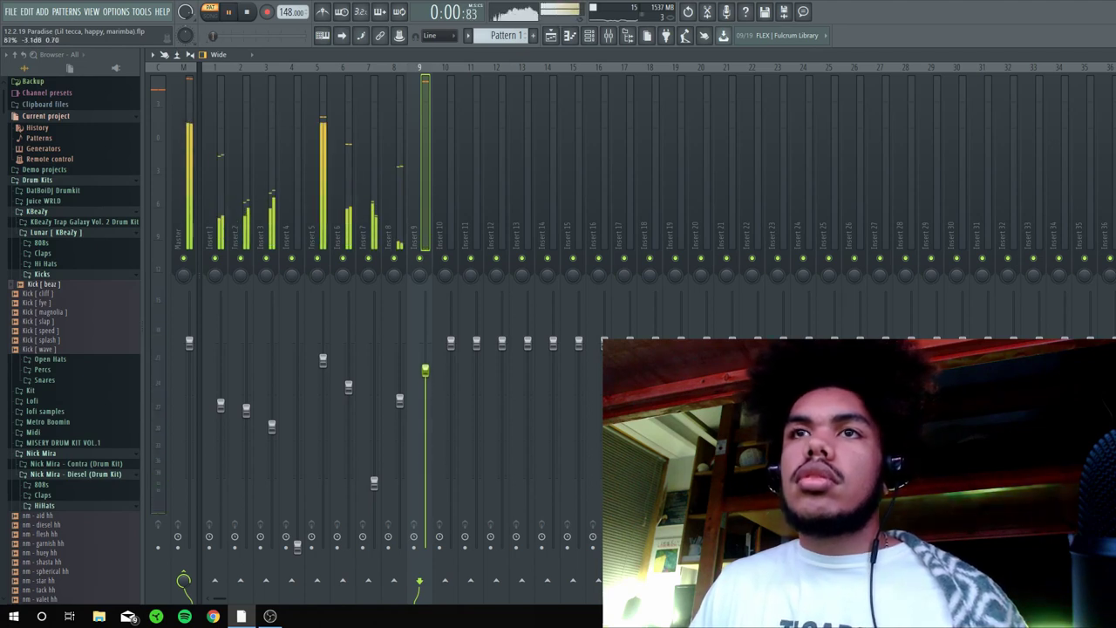
left_click_drag(301, 550, 297, 377)
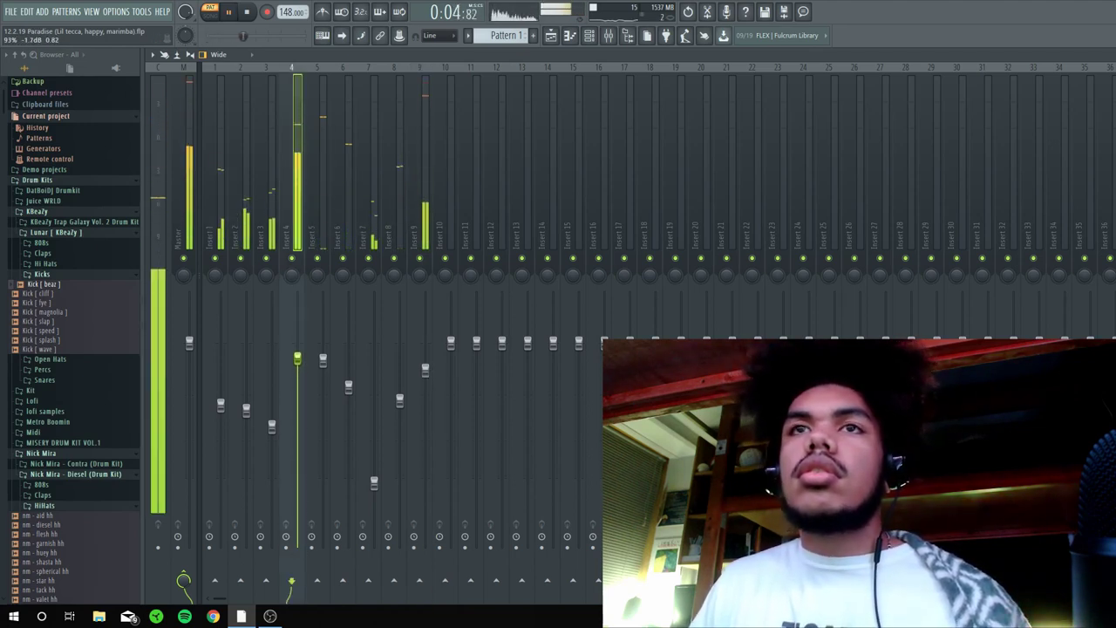
- Transpose the high A# notes of the 808 [ swim ] pattern down one octave to A#4 in its piano roll
key("F6")
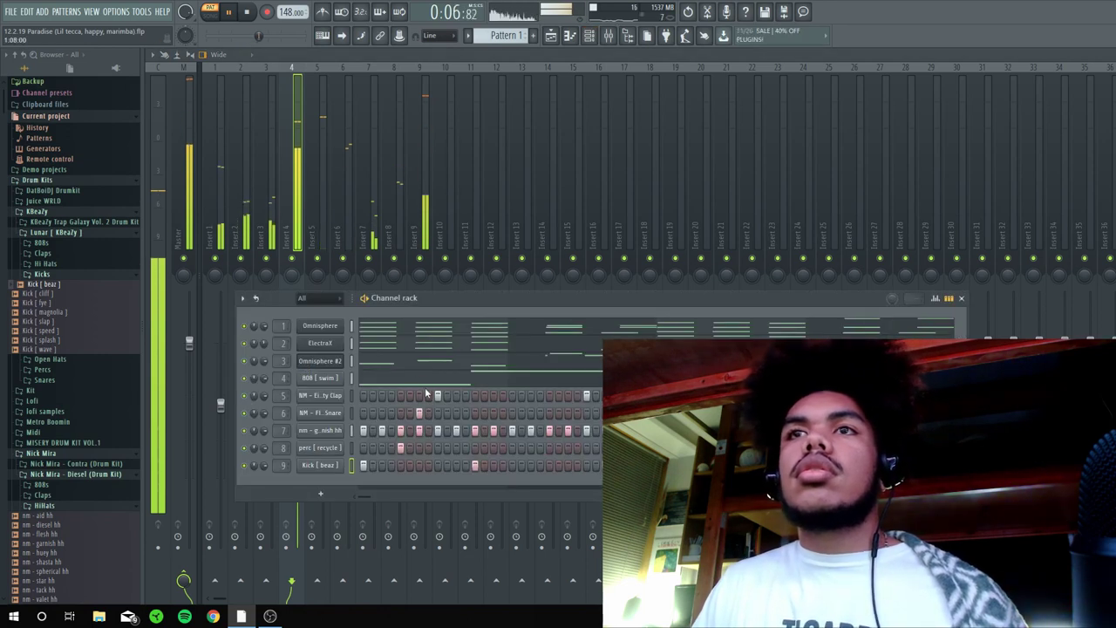
left_click(364, 369)
key("space")
left_click_drag(883, 279, 287, 182)
key("ctrl+Down")
key("space")
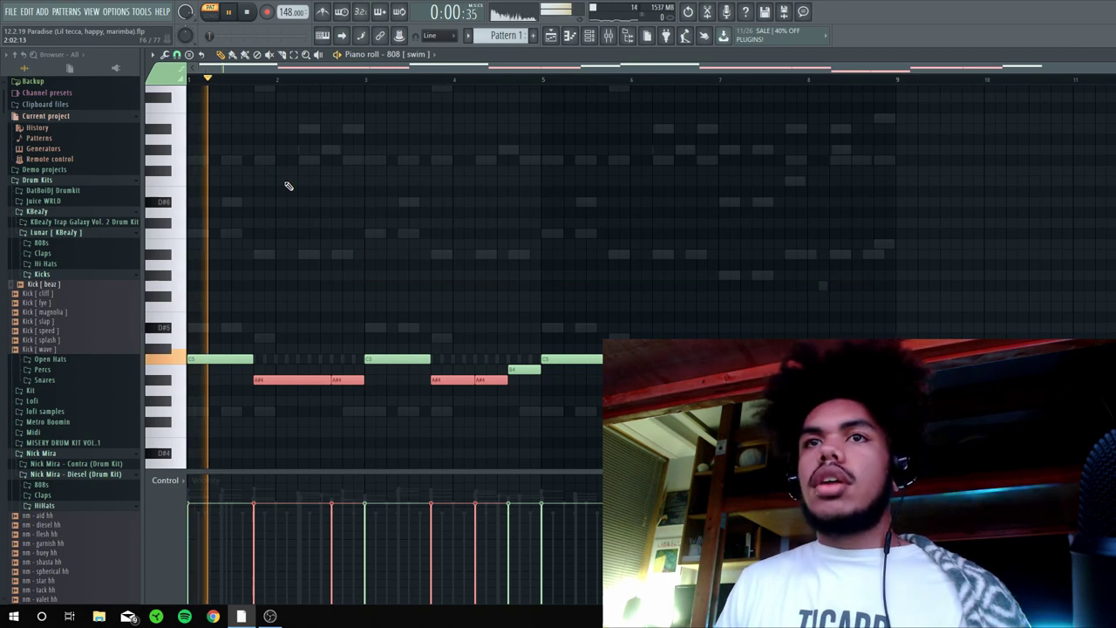
- Place the NM - Eighty Clap hit on step 9 and remove the one on step 8
key("F6")
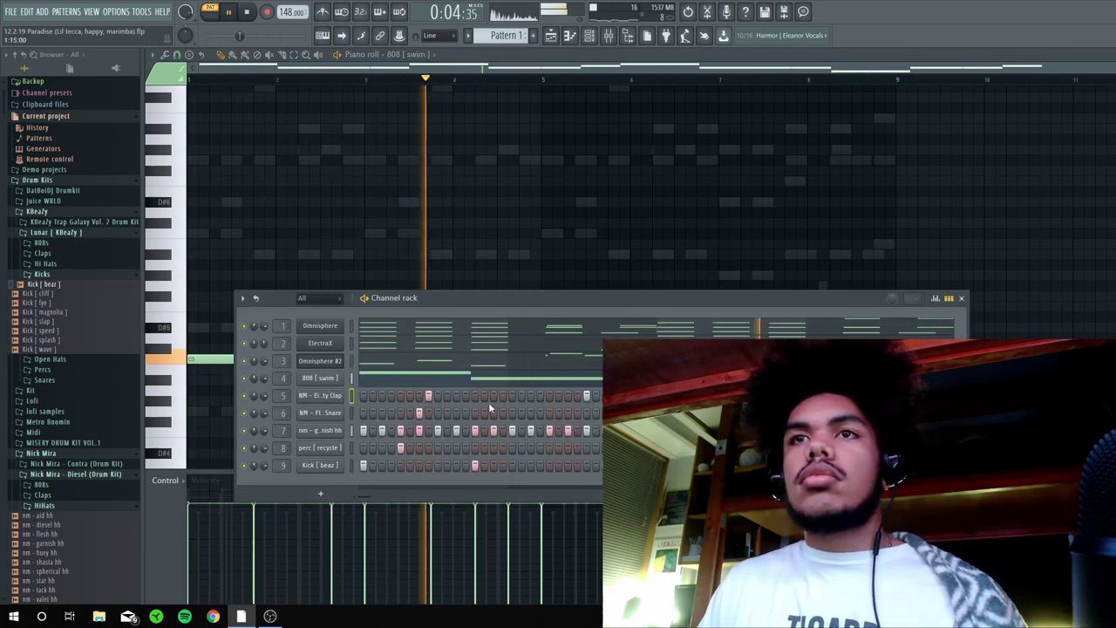
left_click(437, 398)
right_click(428, 397)
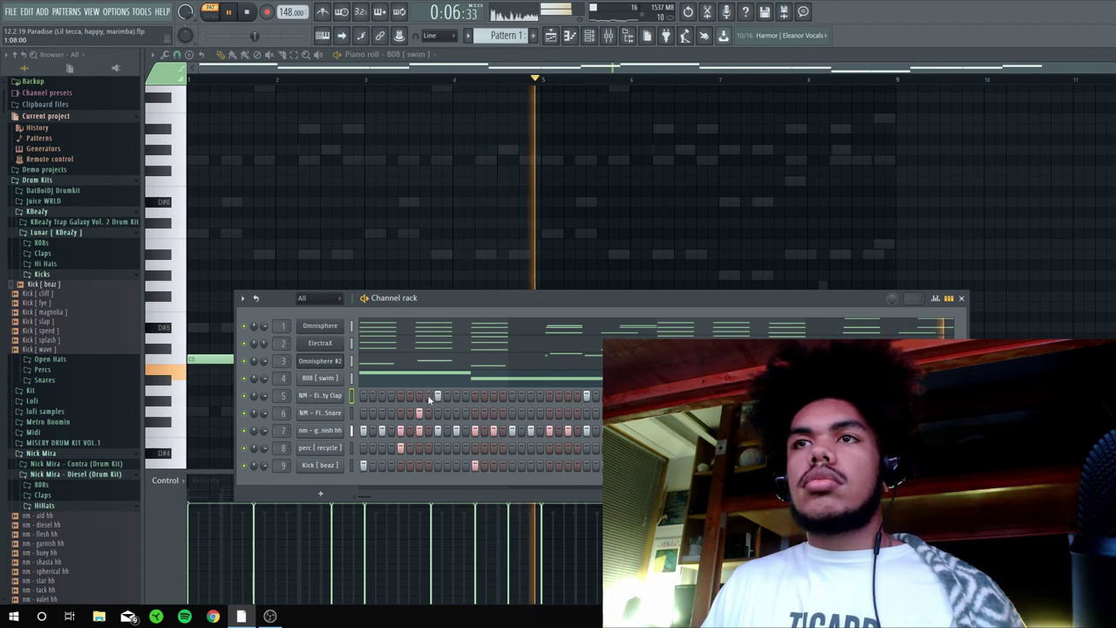
key("F6")
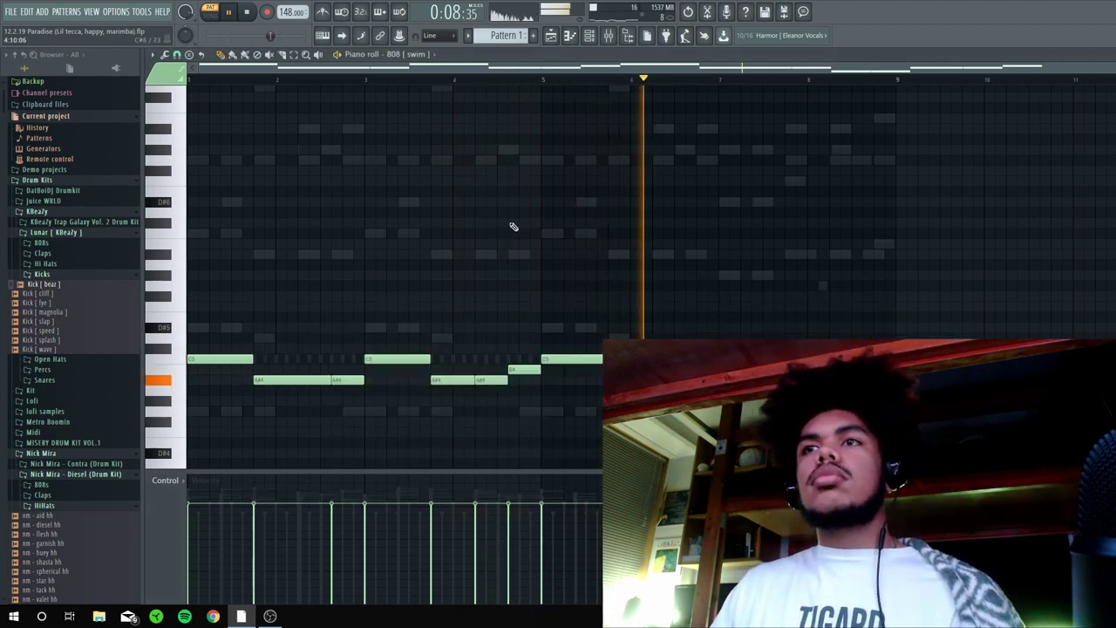
key("F6")
right_click(339, 377)
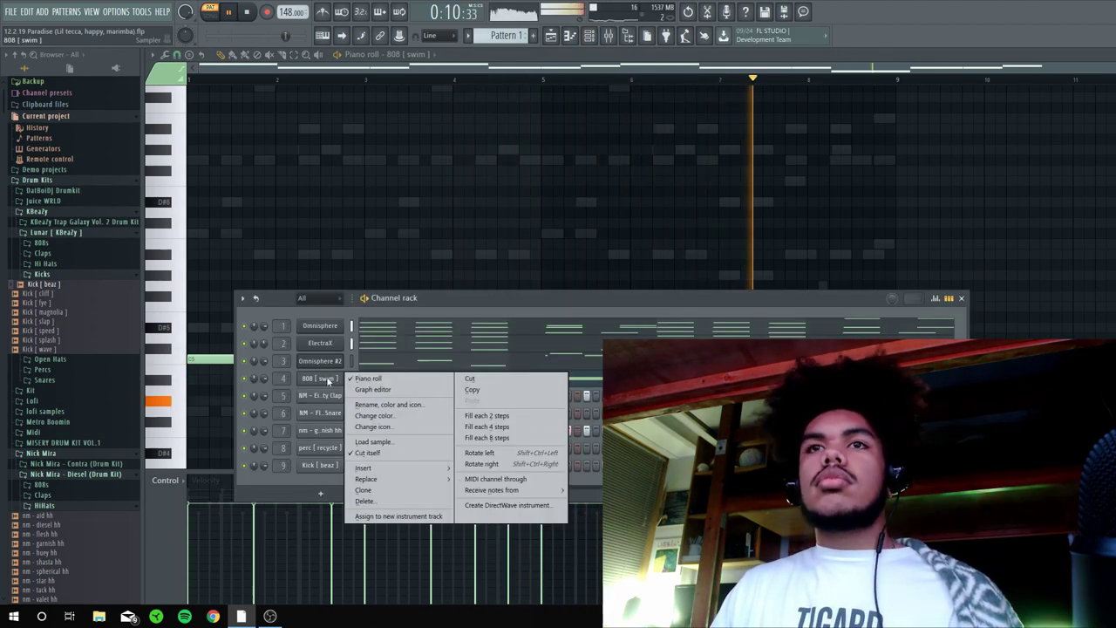
left_click(451, 300)
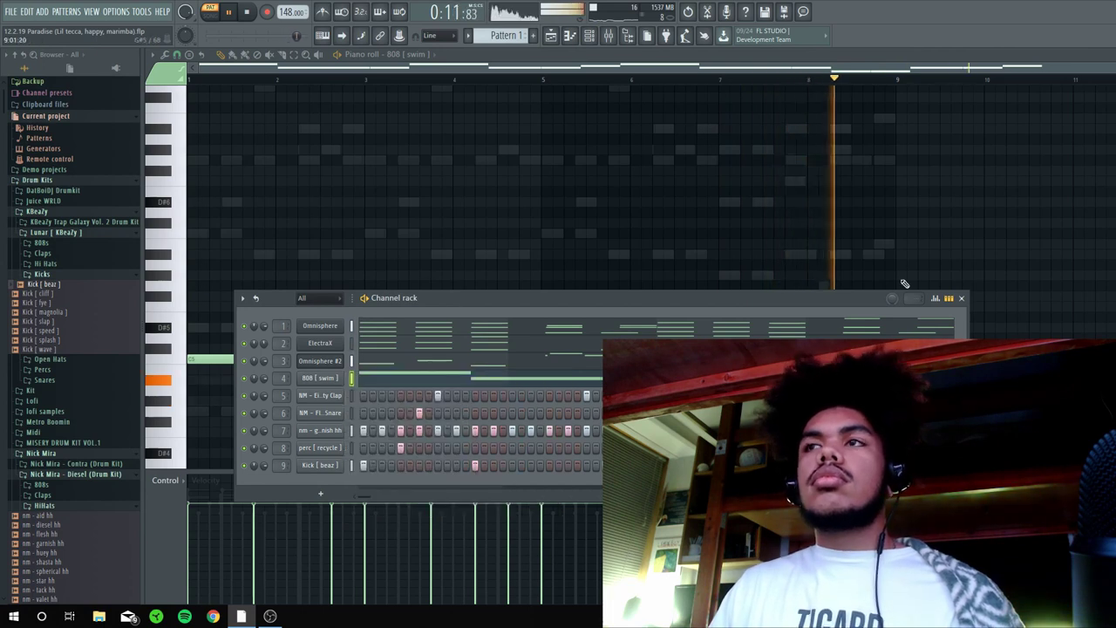
left_click(962, 299)
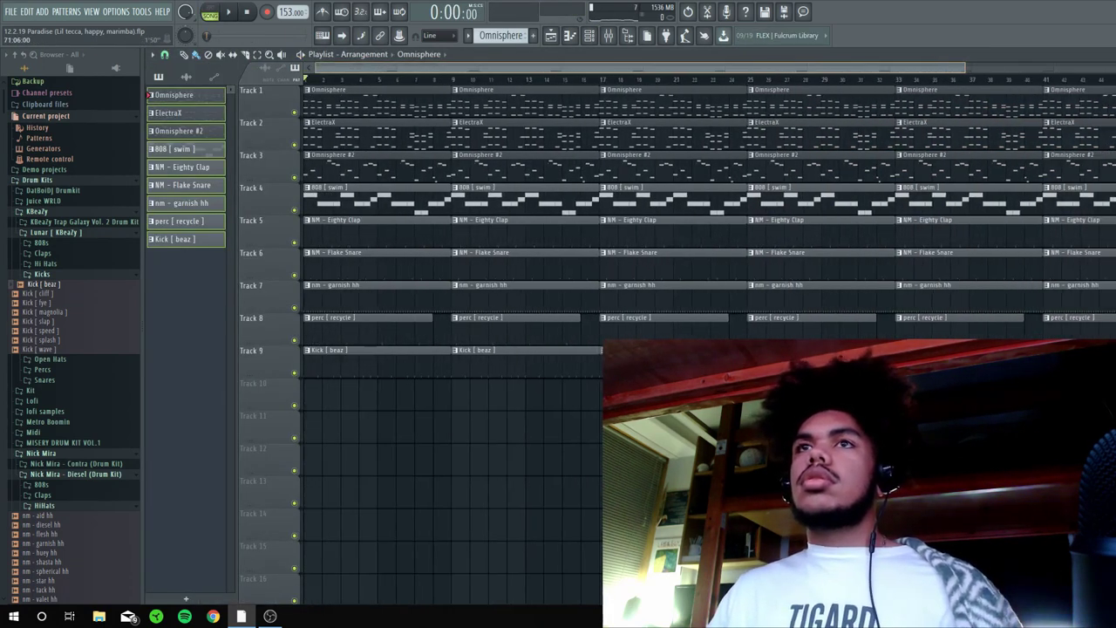
- Clear the clips on tracks 3 to 9 from bars 1 to 8 and delete the 808 [ swim ] clip at bar 9
left_click_drag(543, 413, 508, 180)
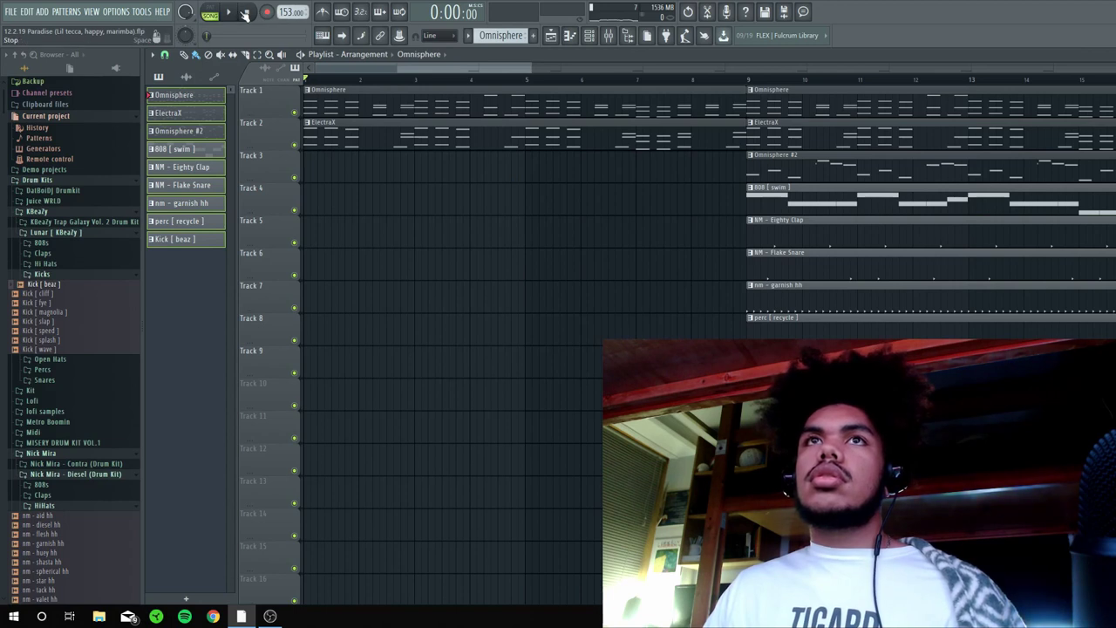
key("space")
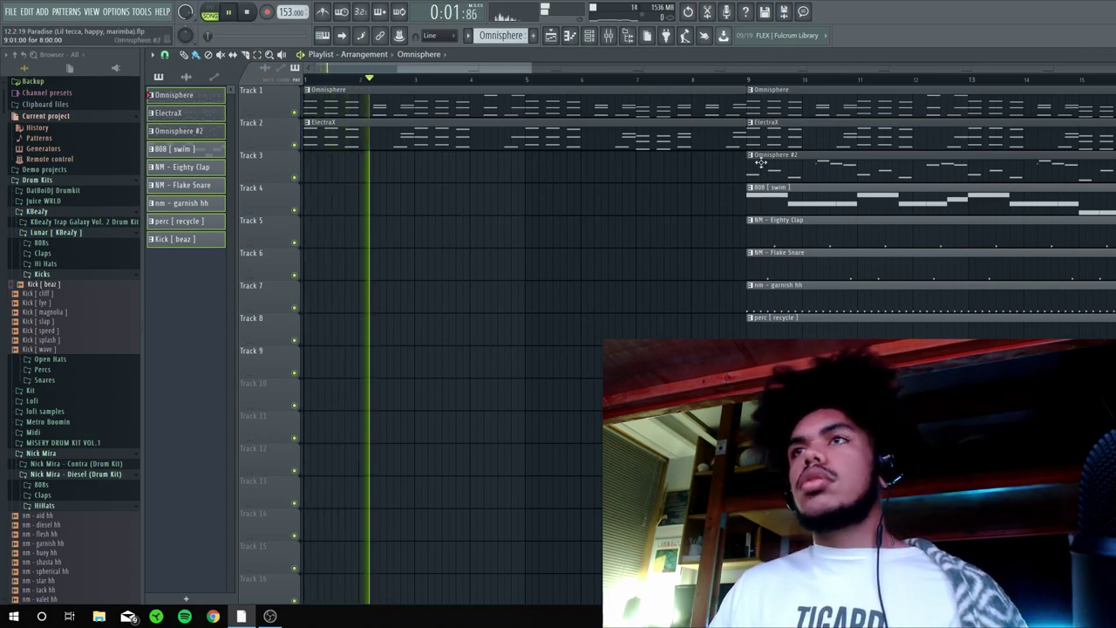
right_click(768, 193)
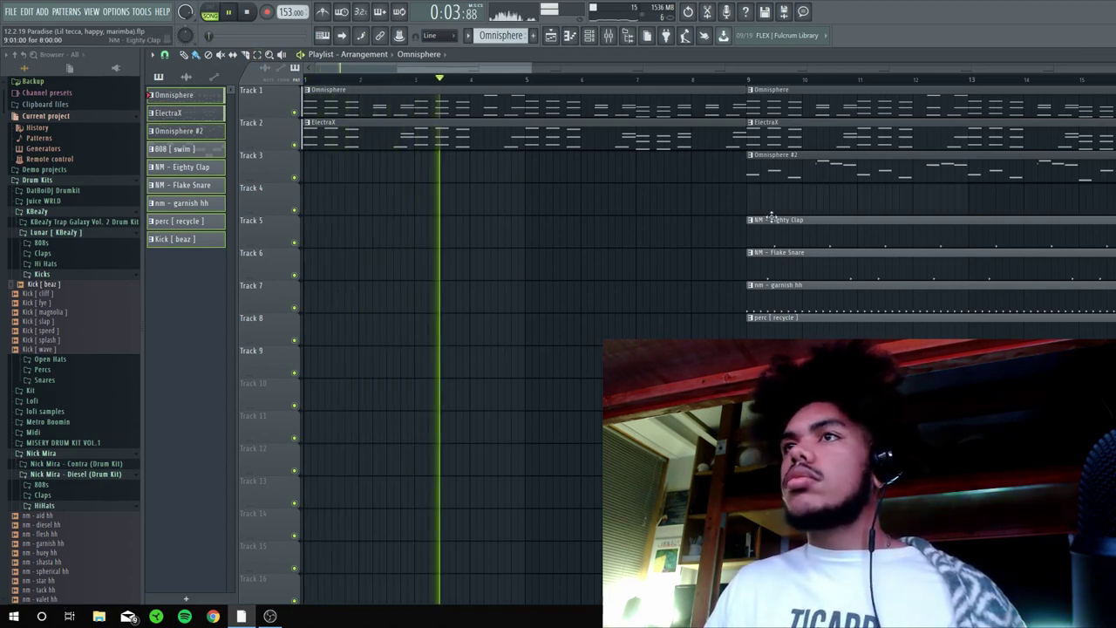
- Try deleting the perc [ recycle ] and NM - Flake Snare clips at bar 9, undoing each deletion
right_click(804, 330)
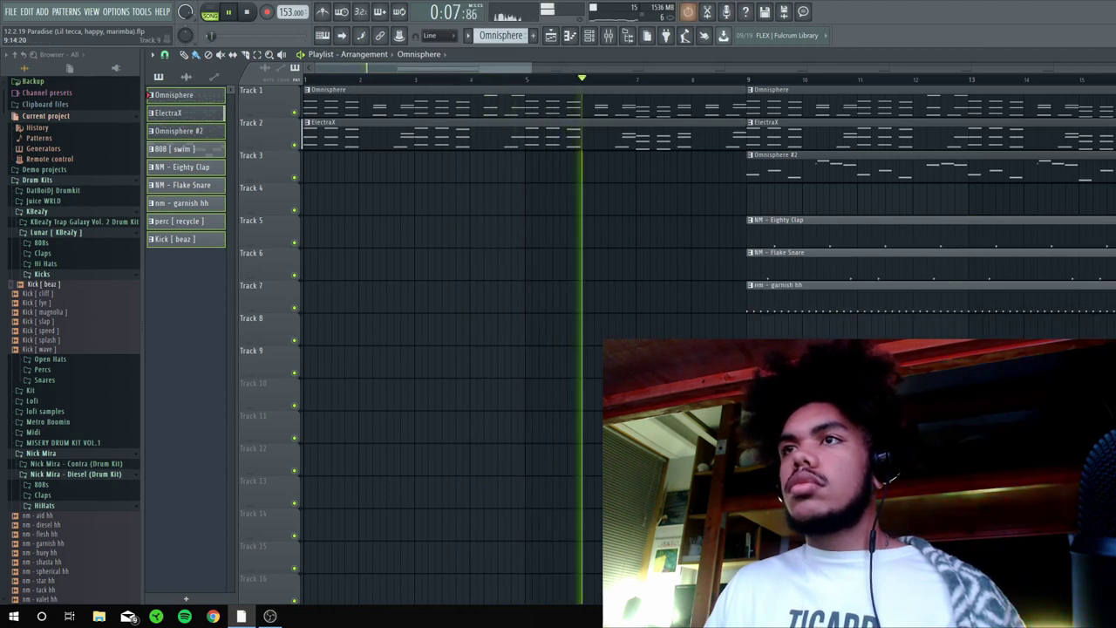
key("ctrl+z")
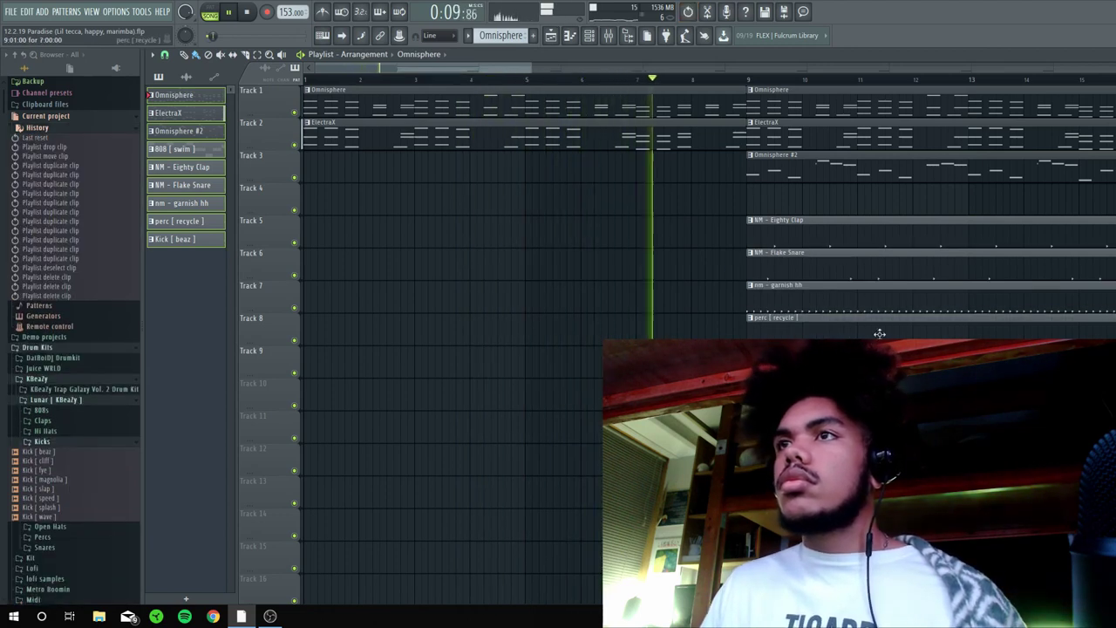
right_click(756, 262)
key("ctrl+z")
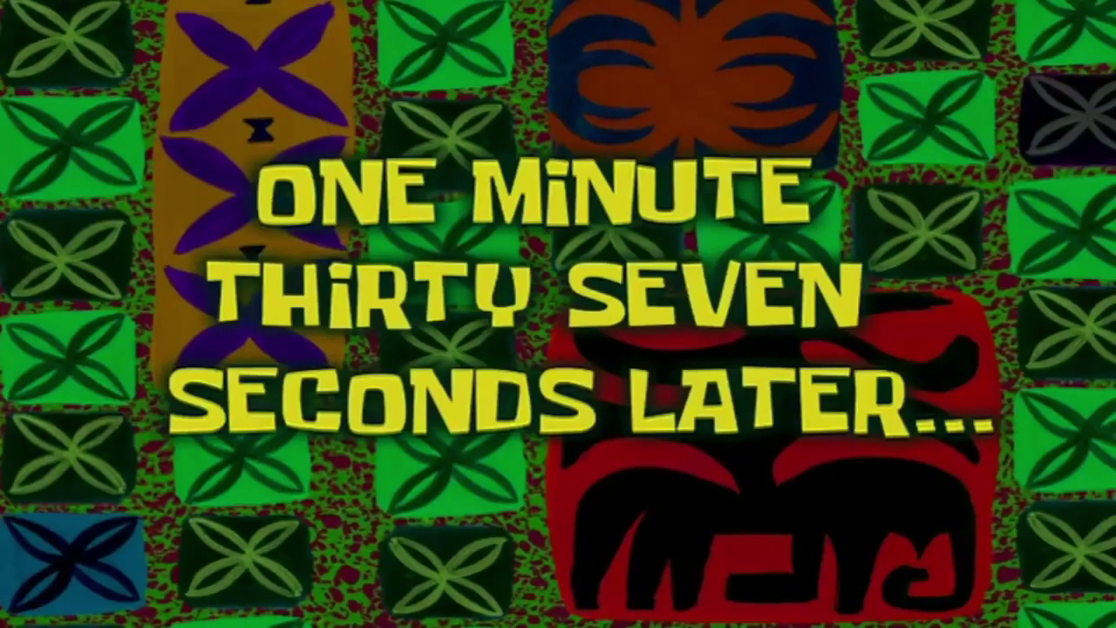
- Listen to the arrangement around bar 29 and check the mixer levels, ending with playback stopped in the playlist
left_click_drag(447, 70, 313, 70)
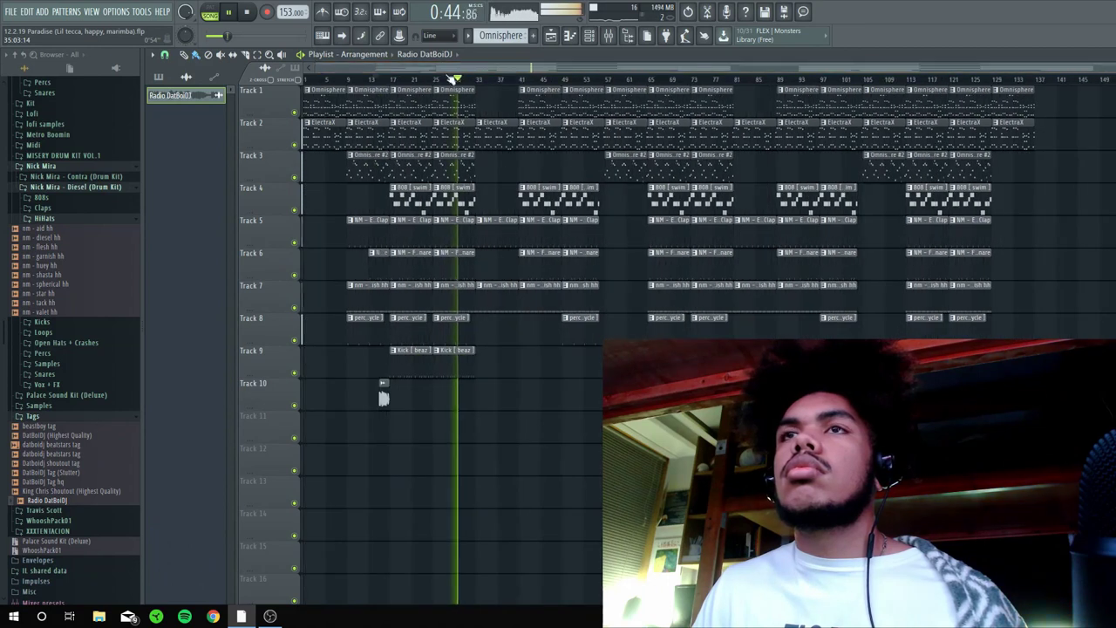
left_click(590, 35)
key("F9")
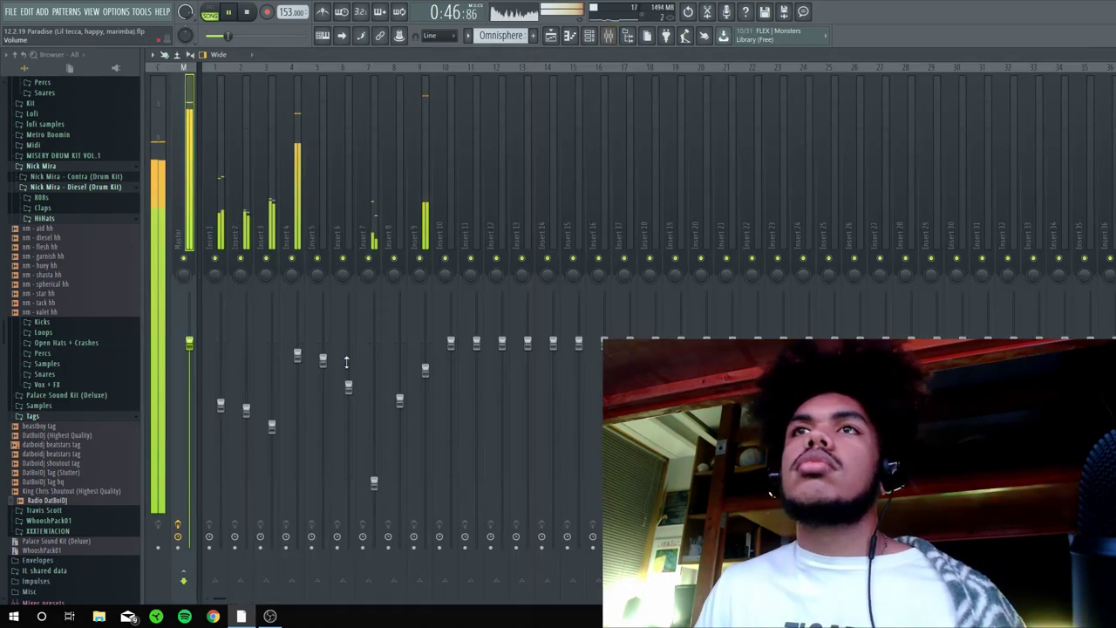
key("F6")
key("F5")
key("space")
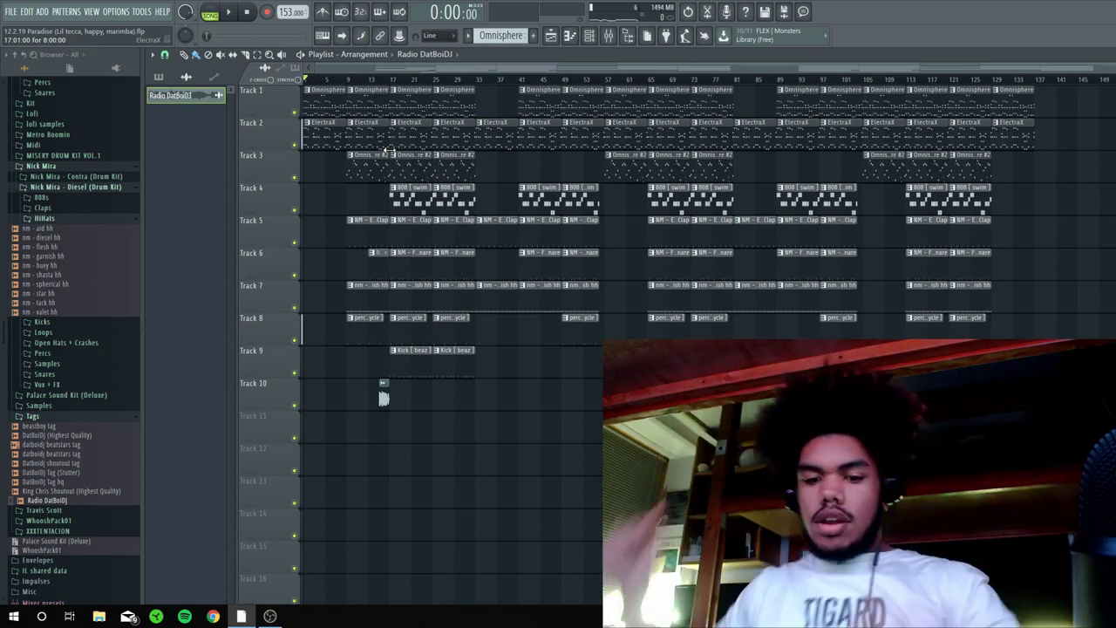
- Save the project and play the full arrangement from the start
key("ctrl+s")
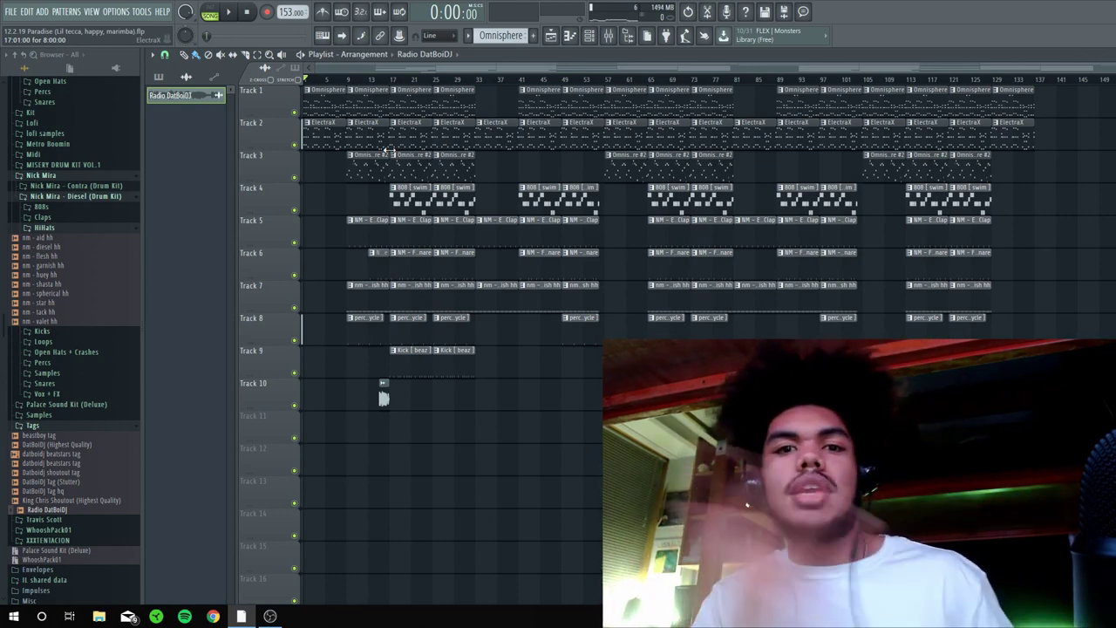
left_click(228, 12)
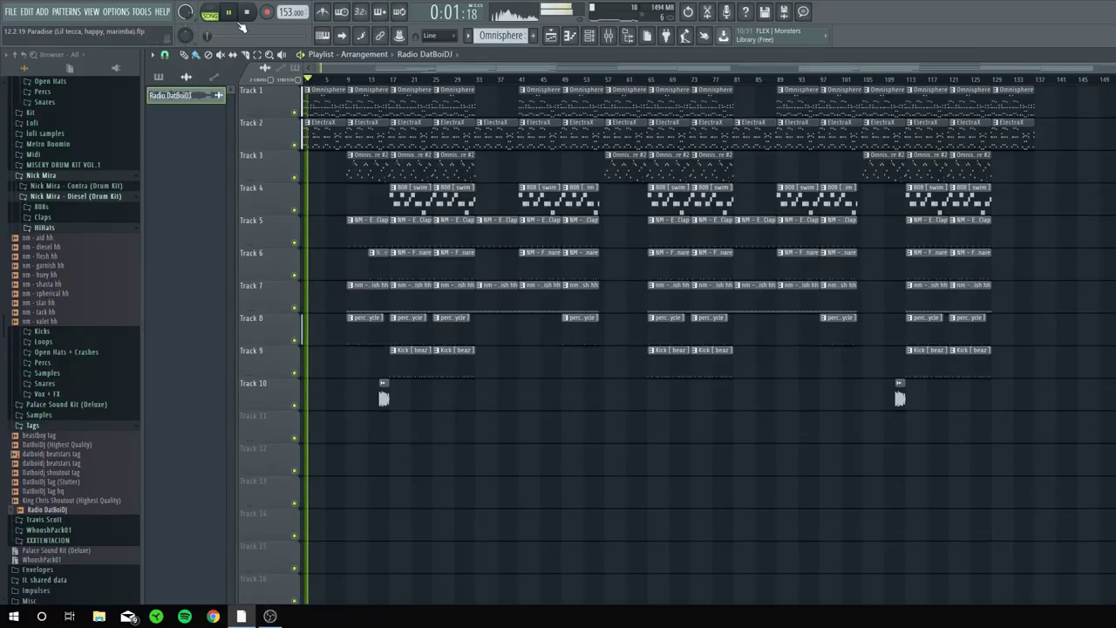